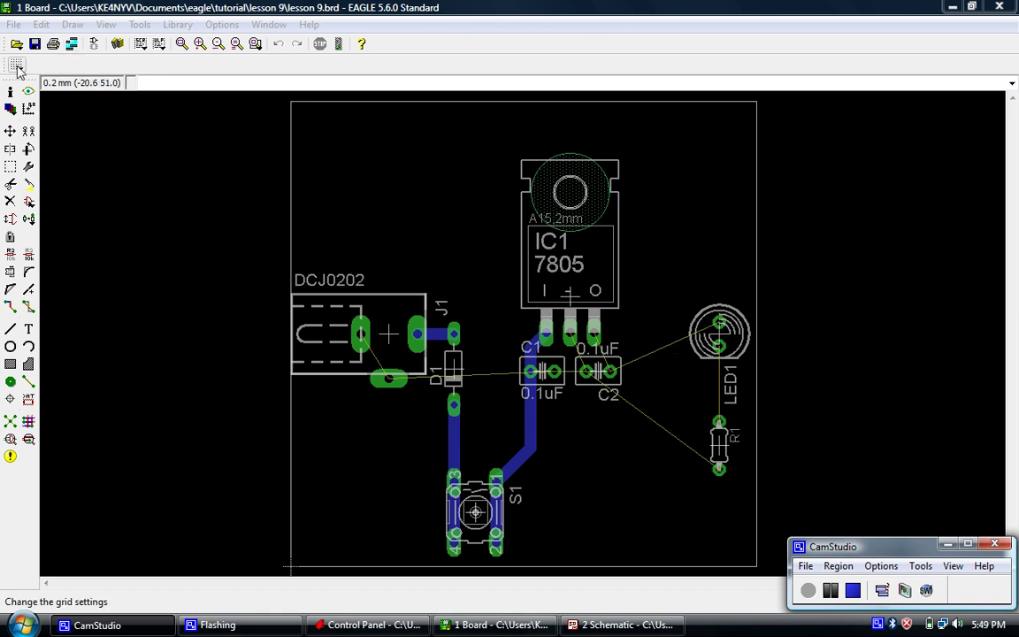
# Switch the grid size unit to mil and set the grid size to 7
pyautogui.click(16, 64)
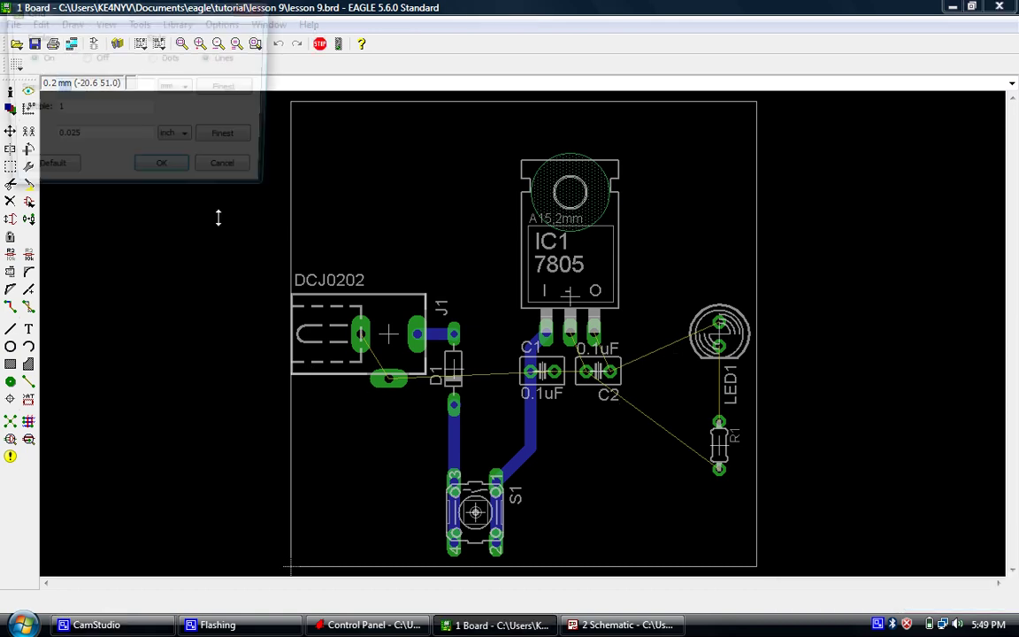
pyautogui.click(183, 88)
pyautogui.click(168, 123)
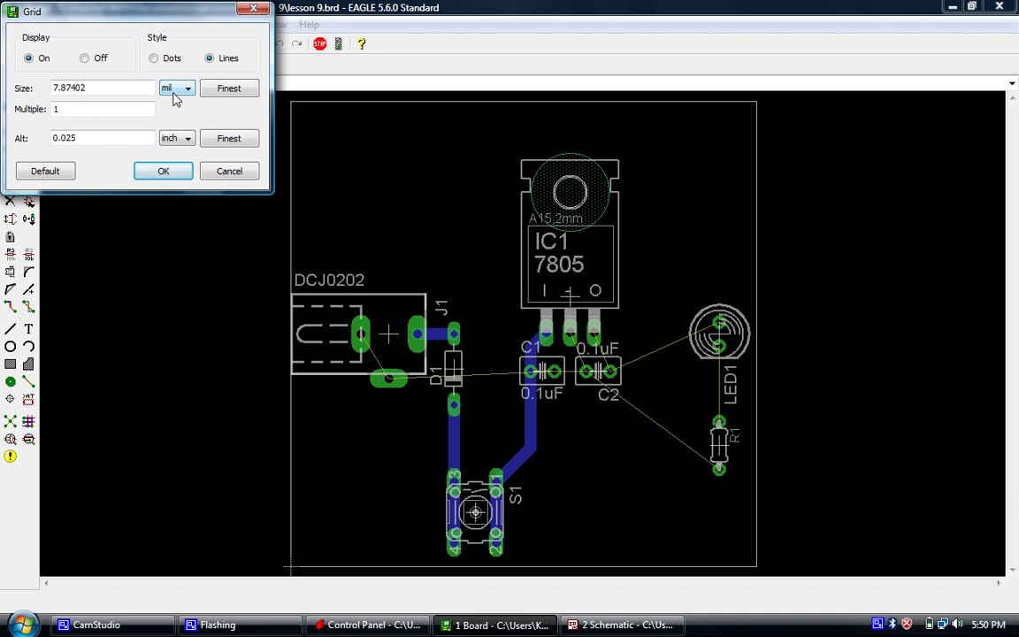
pyautogui.doubleClick(60, 92)
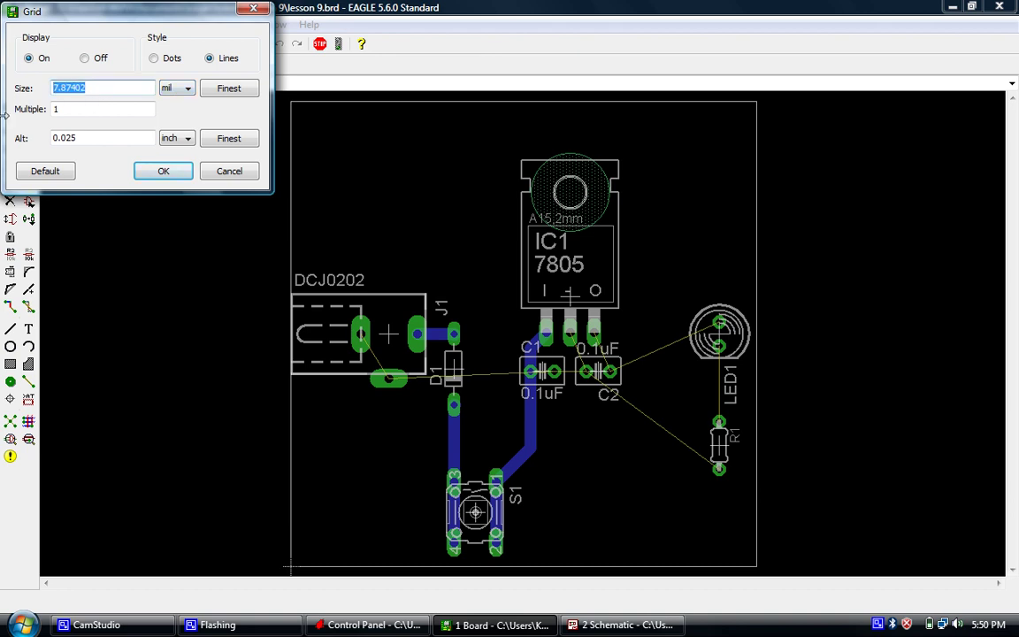
pyautogui.write('7')
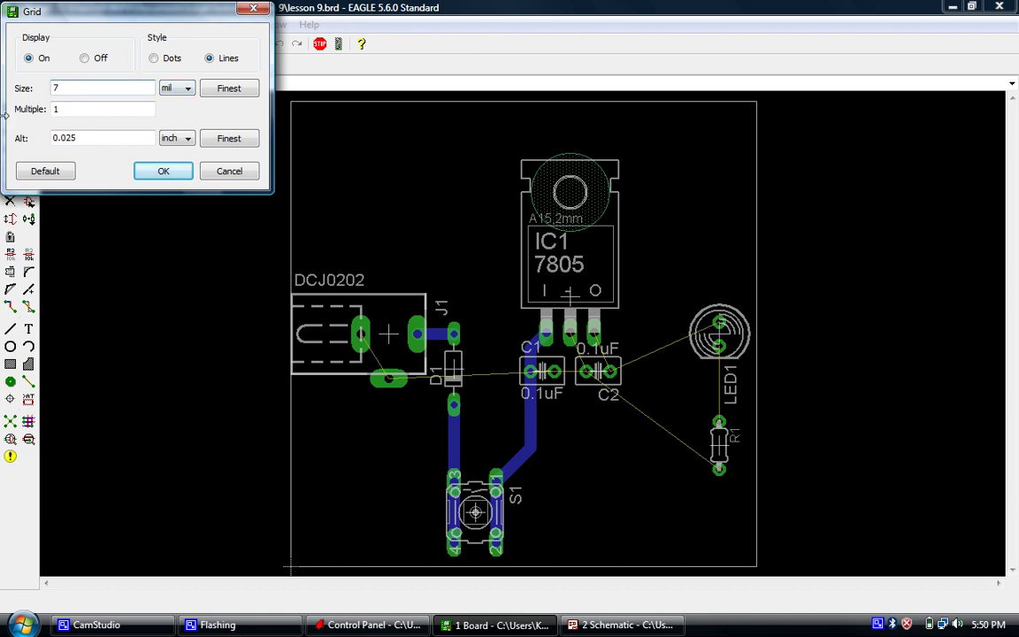
pyautogui.click(161, 171)
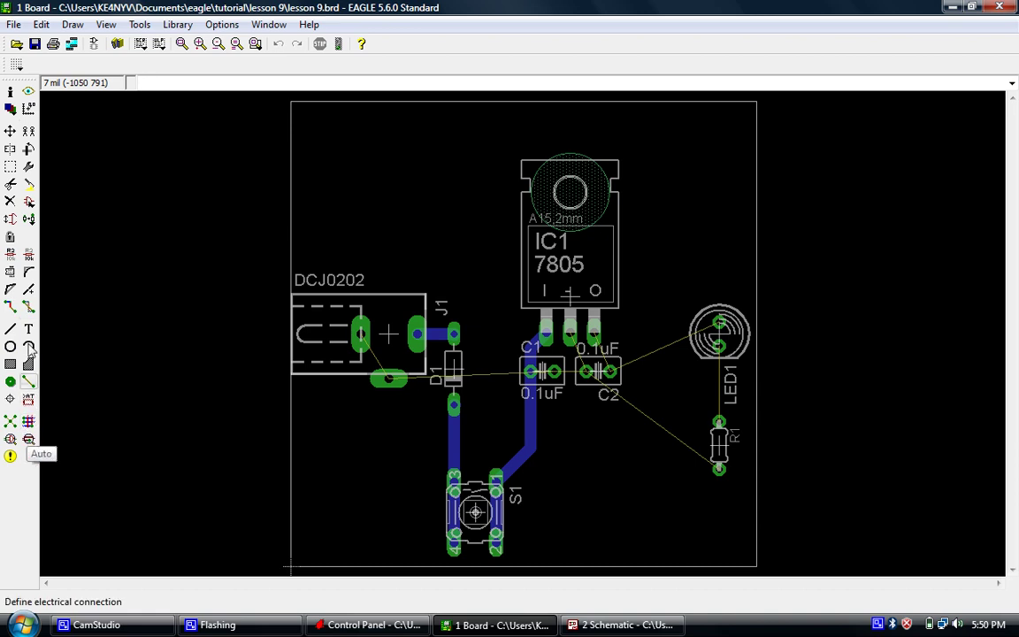
# Open the autorouter setup and review the Follow-me, Busses, Route and Optimize1 settings
pyautogui.click(30, 422)
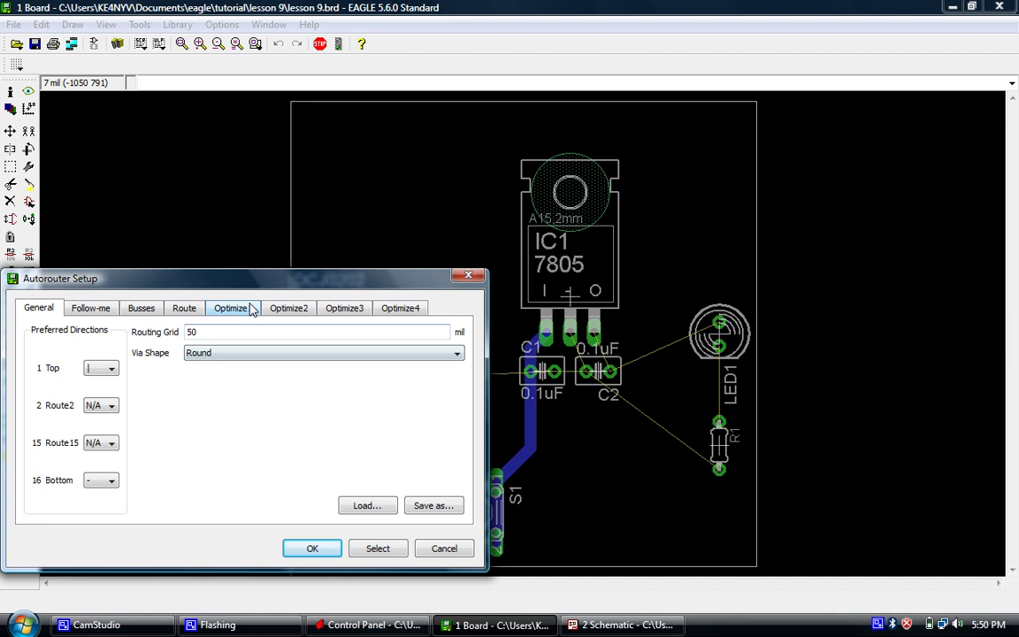
pyautogui.moveTo(248, 288); pyautogui.dragTo(451, 202)
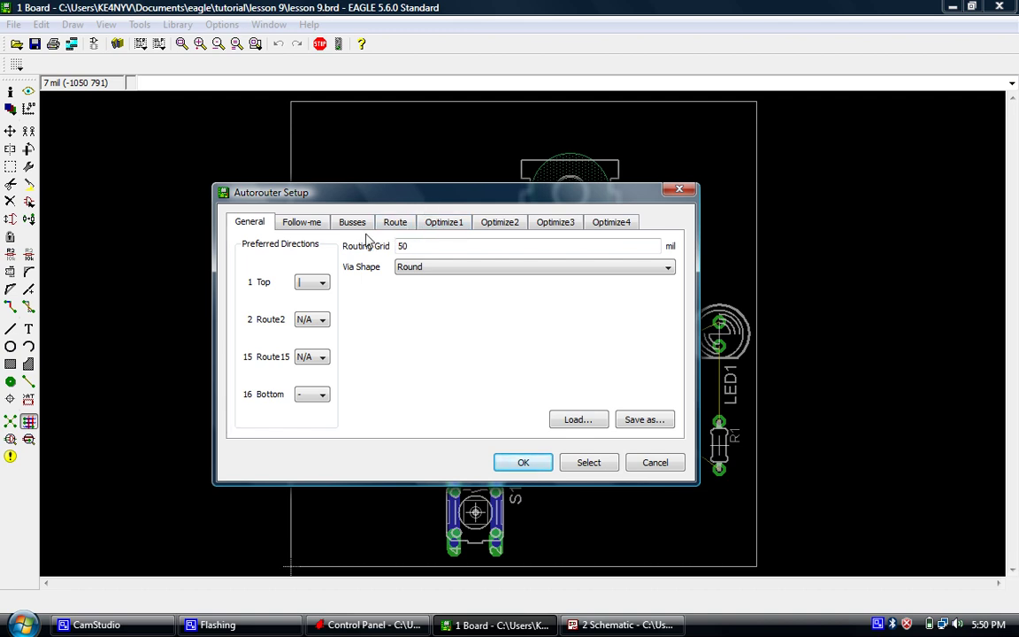
pyautogui.click(314, 222)
pyautogui.click(352, 222)
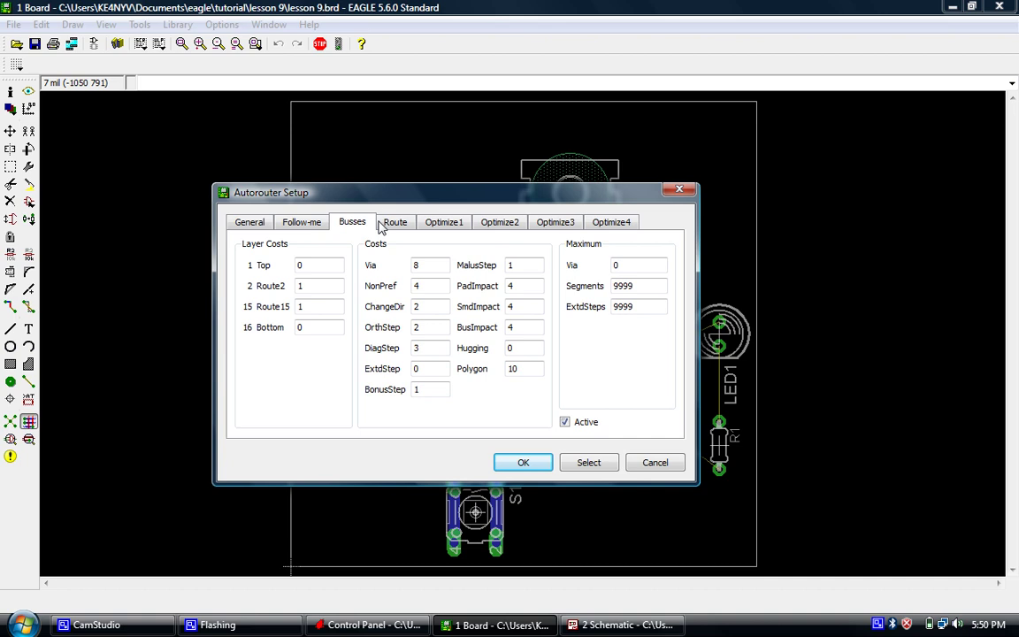
pyautogui.click(392, 224)
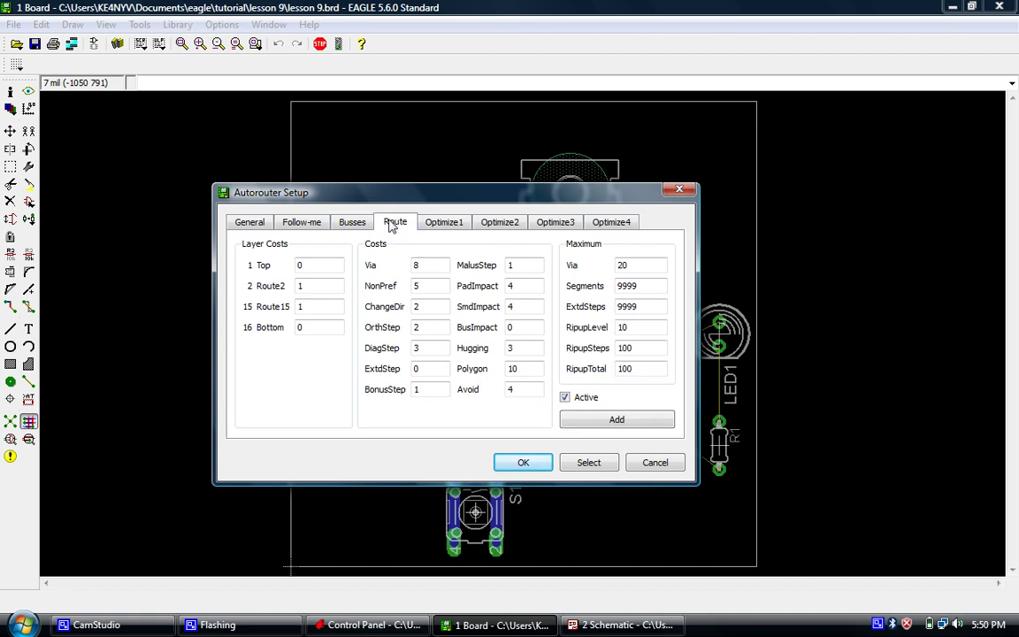
pyautogui.click(444, 223)
pyautogui.click(249, 223)
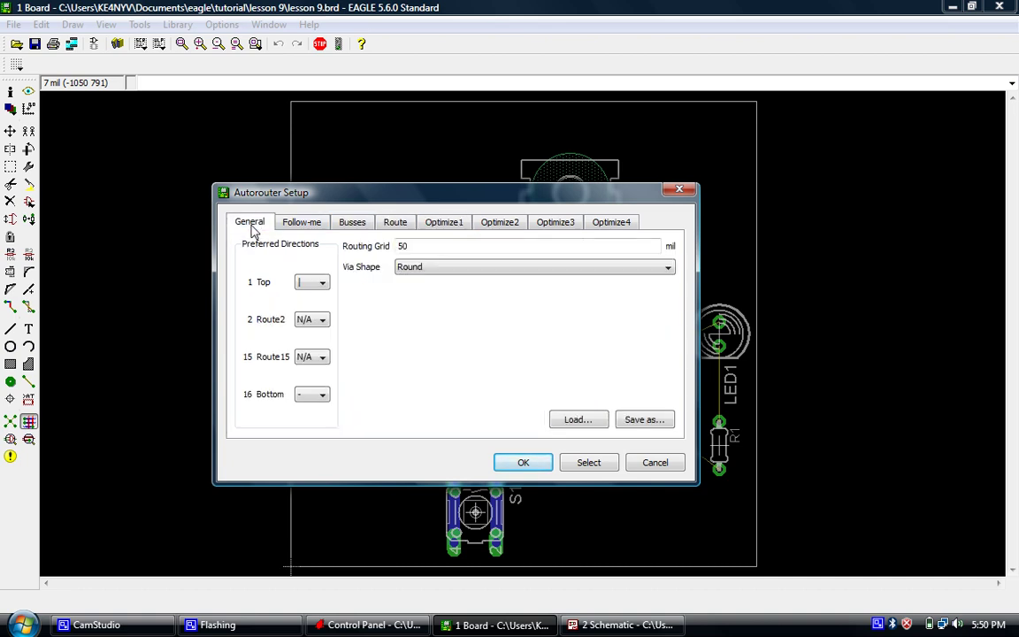
# Change the Routing Grid from 50 to 7 mil and run the autorouter
pyautogui.doubleClick(428, 246)
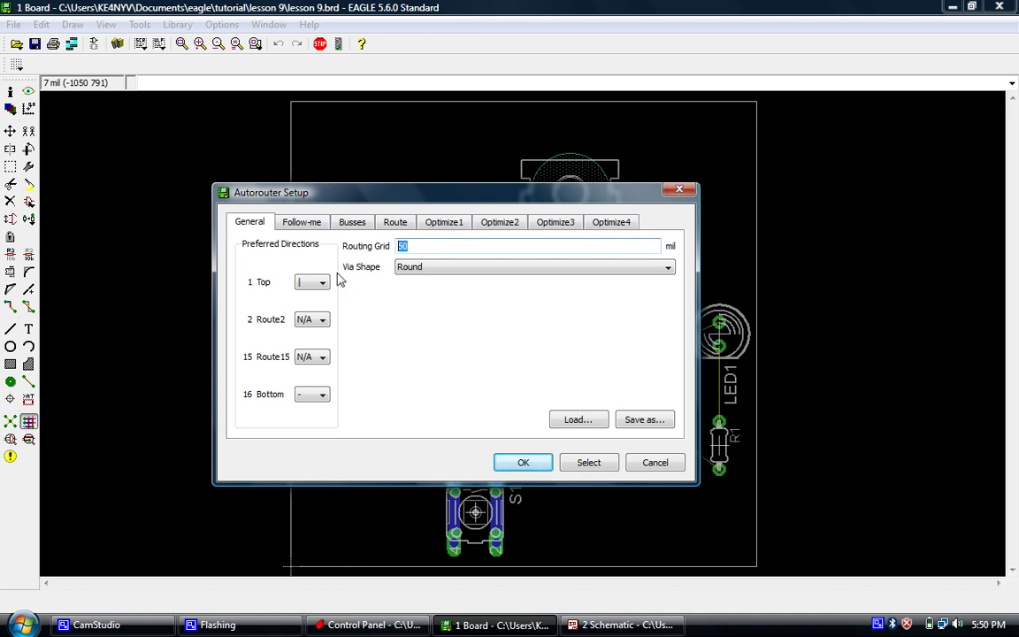
pyautogui.write('7')
pyautogui.moveTo(524, 199); pyautogui.dragTo(563, 201)
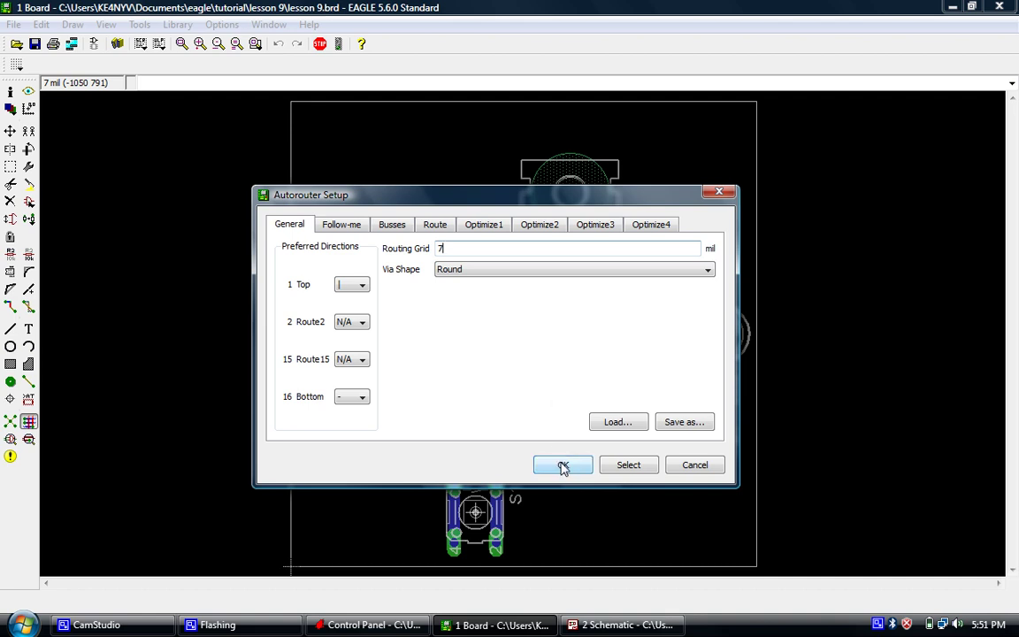
pyautogui.click(563, 465)
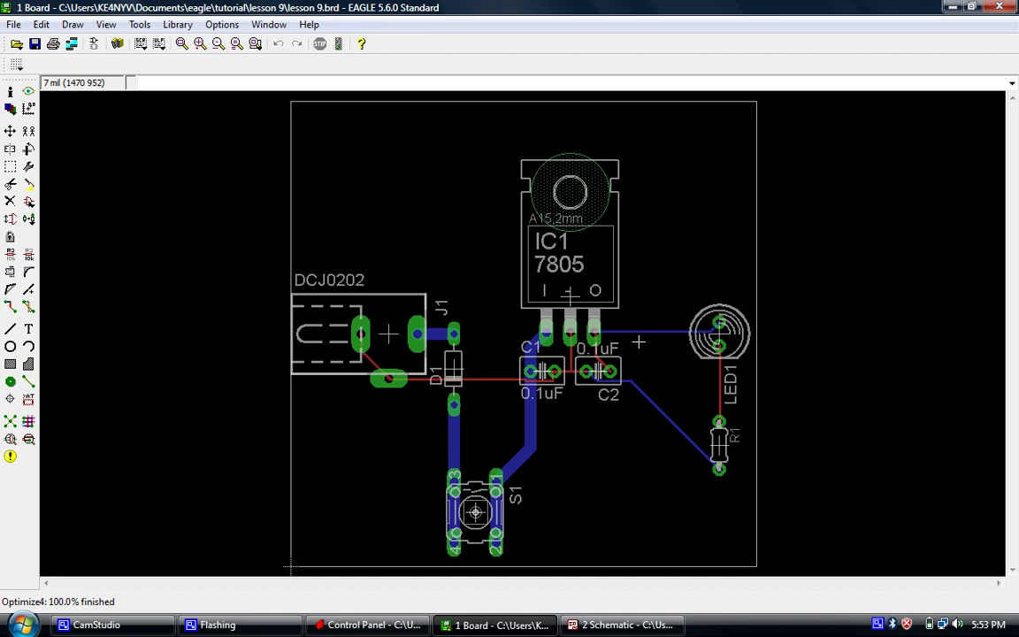
pyautogui.scroll(4, 664, 372)
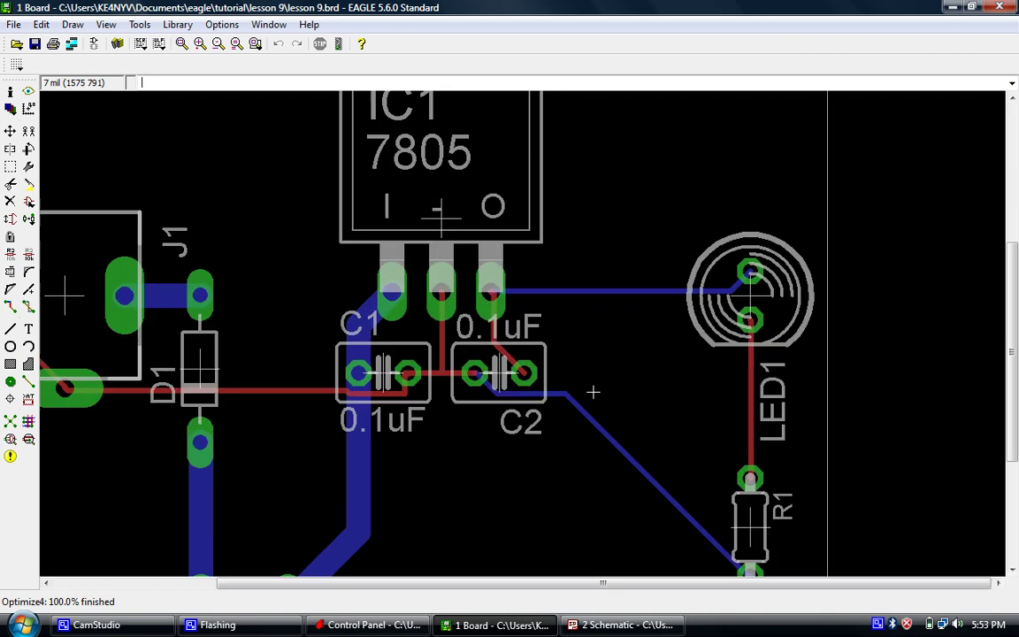
pyautogui.scroll(3, 347, 306)
pyautogui.scroll(-2, 358, 266)
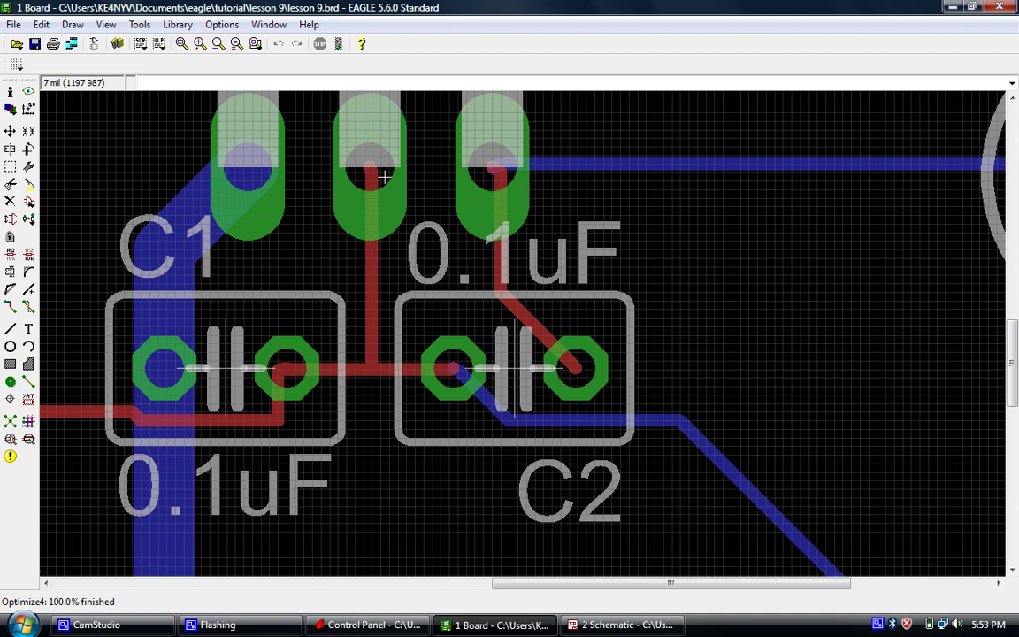
pyautogui.scroll(-4, 561, 257)
pyautogui.scroll(2, 477, 302)
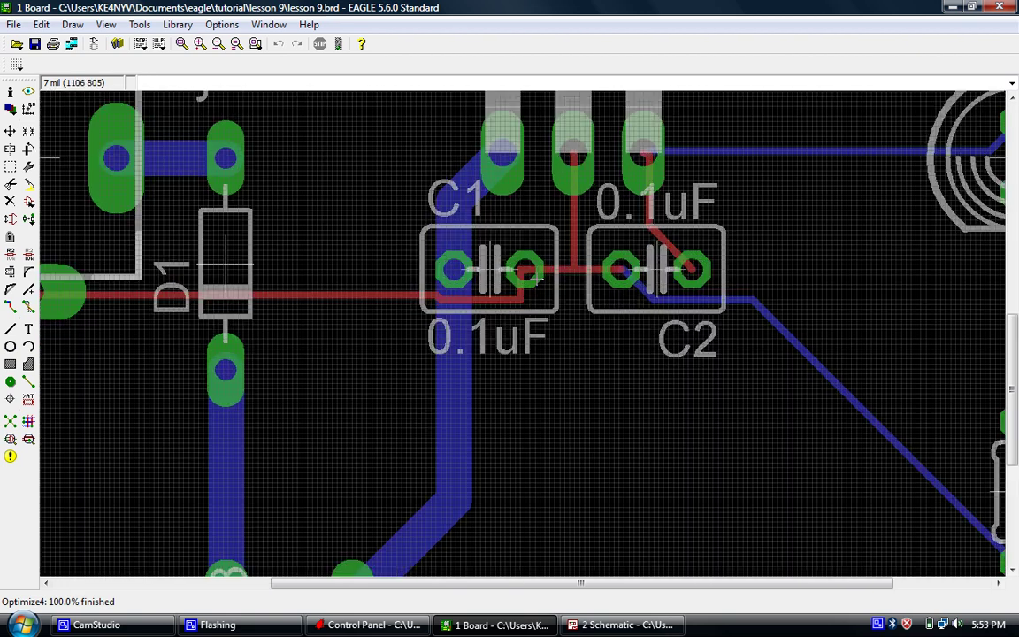
pyautogui.scroll(-3, 206, 303)
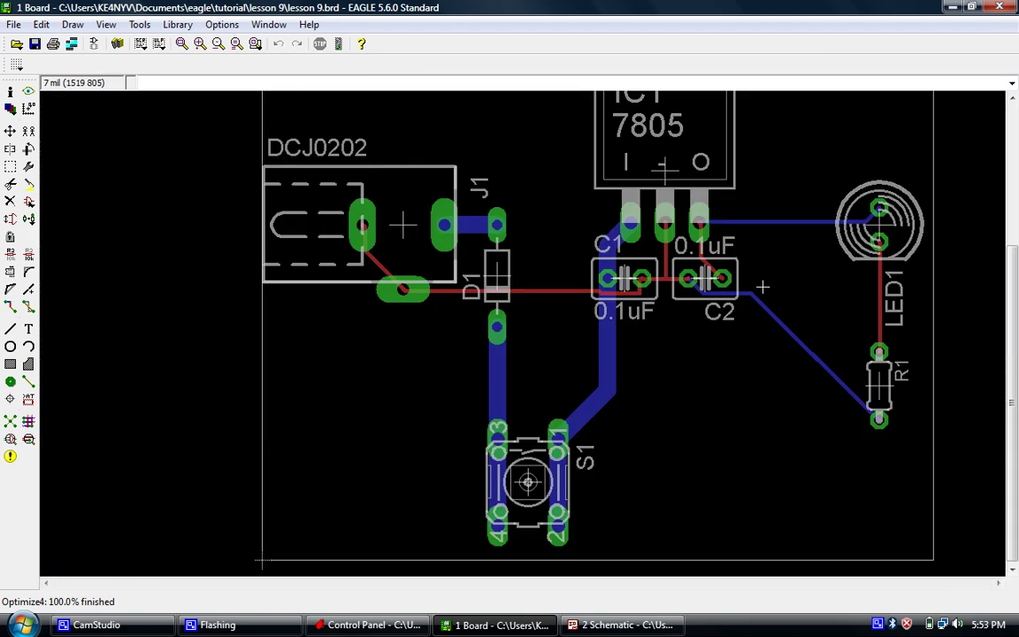
pyautogui.scroll(3, 531, 292)
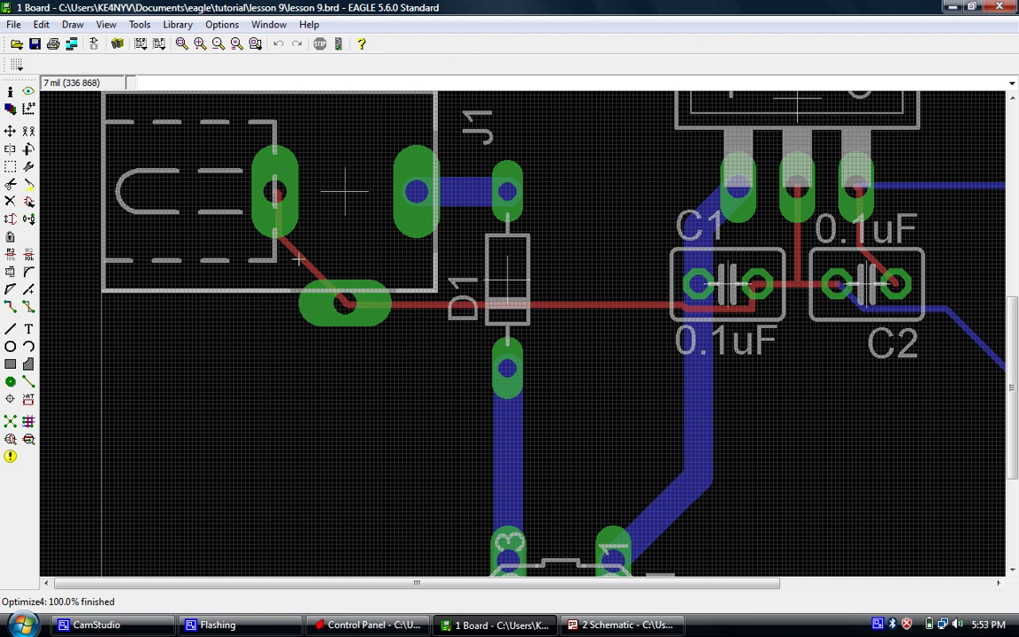
pyautogui.scroll(-4, 426, 265)
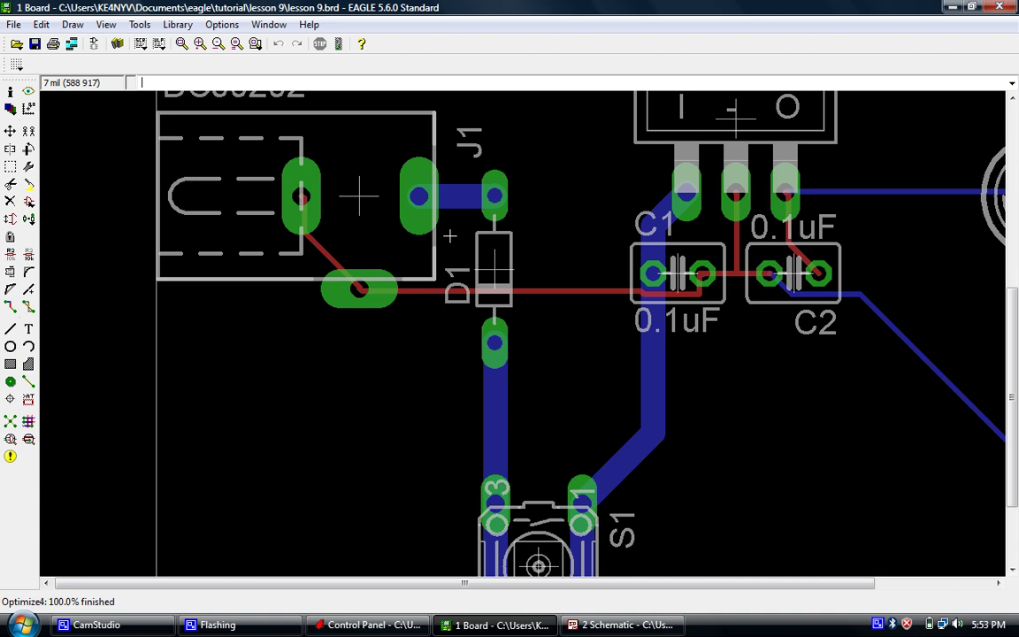
pyautogui.scroll(4, 648, 297)
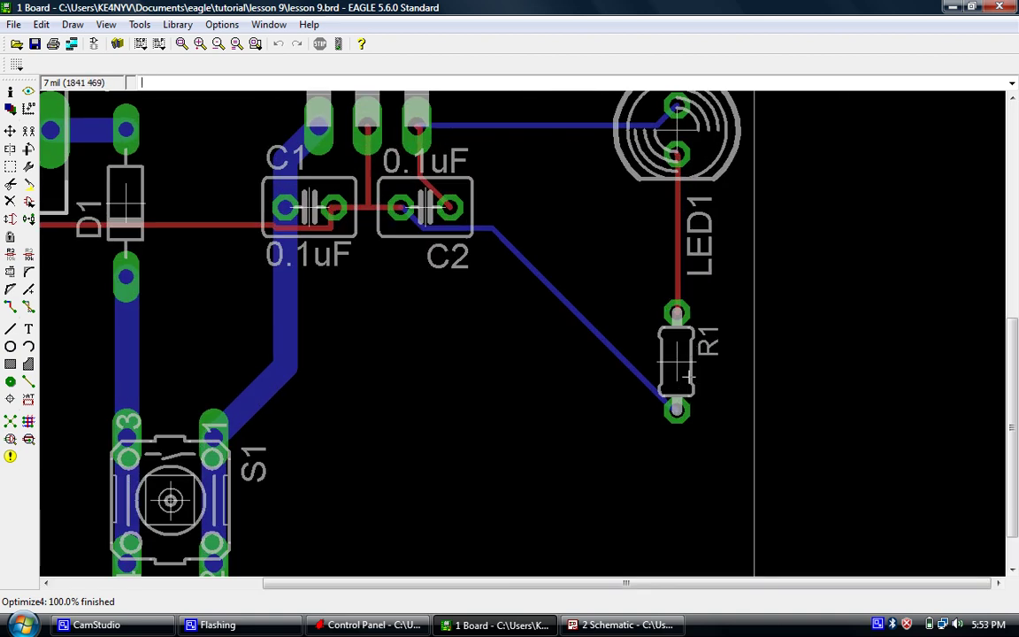
pyautogui.scroll(-2, 602, 315)
pyautogui.scroll(-1, 593, 308)
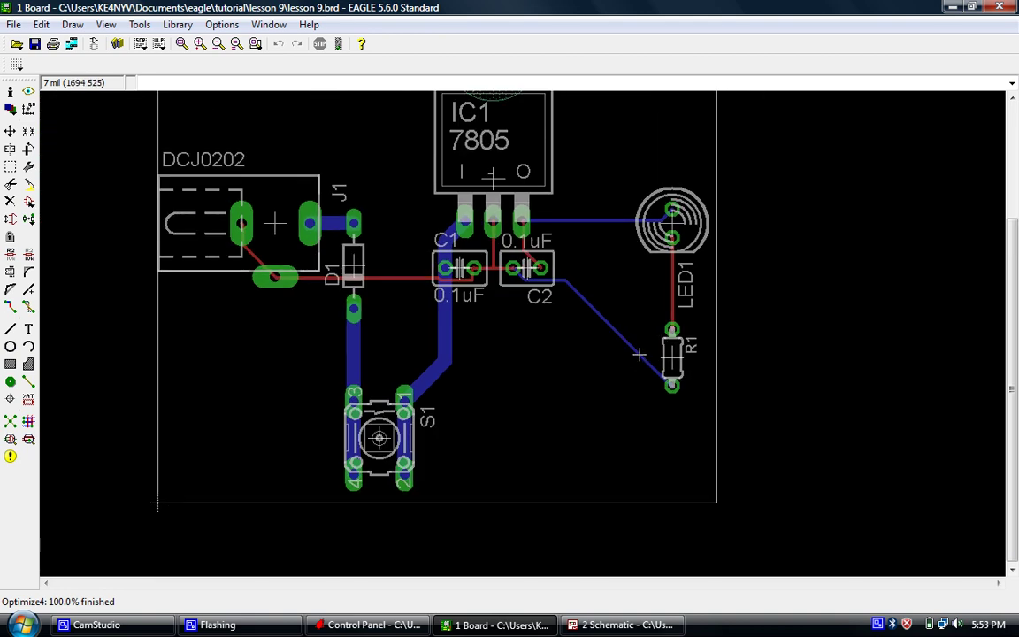
pyautogui.scroll(-2, 633, 350)
pyautogui.click(182, 43)
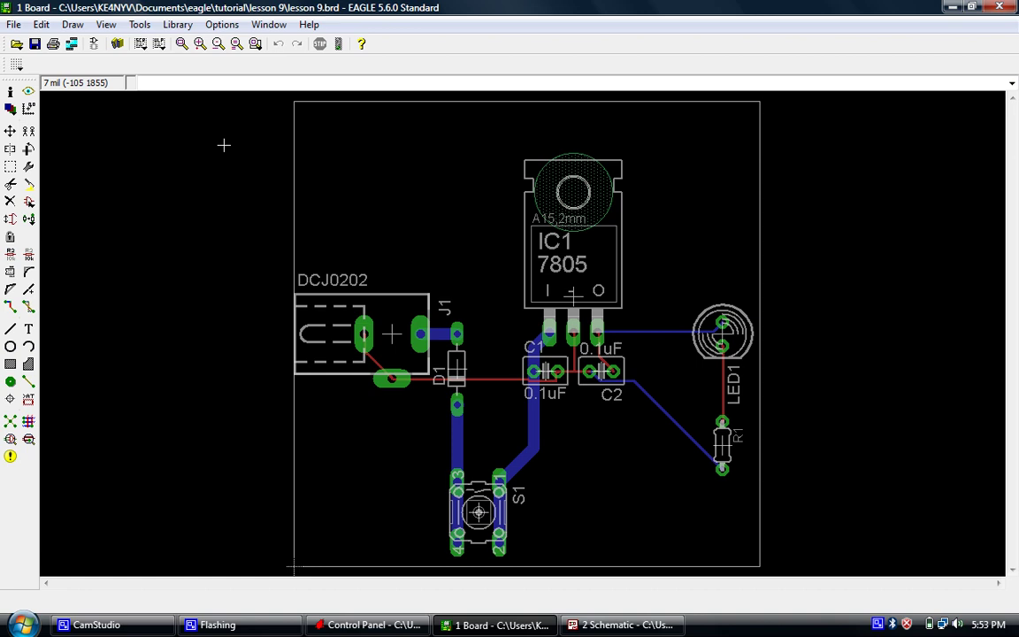
pyautogui.click(10, 368)
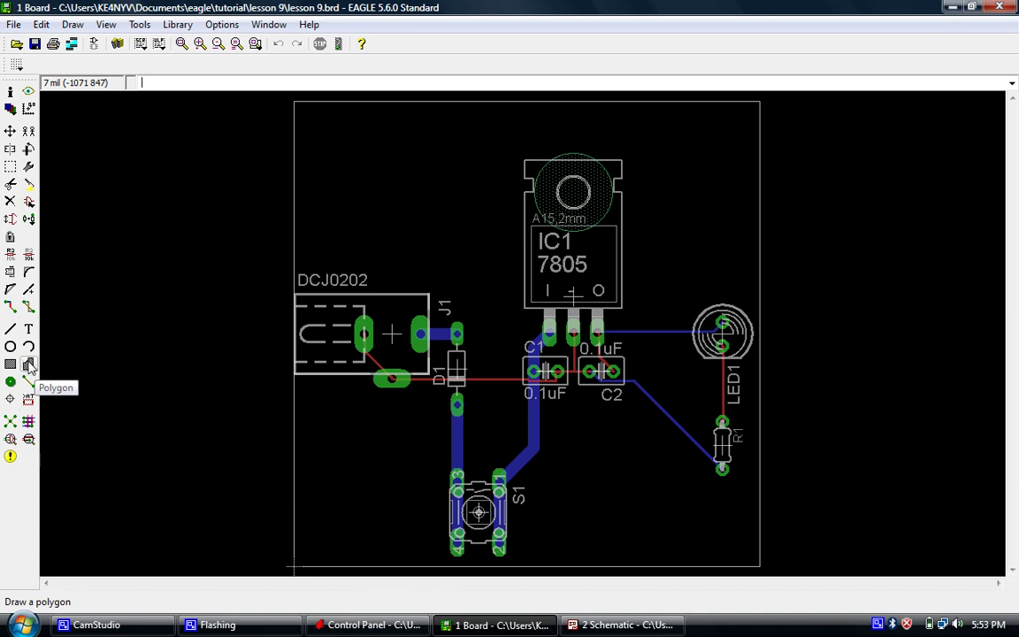
pyautogui.click(29, 364)
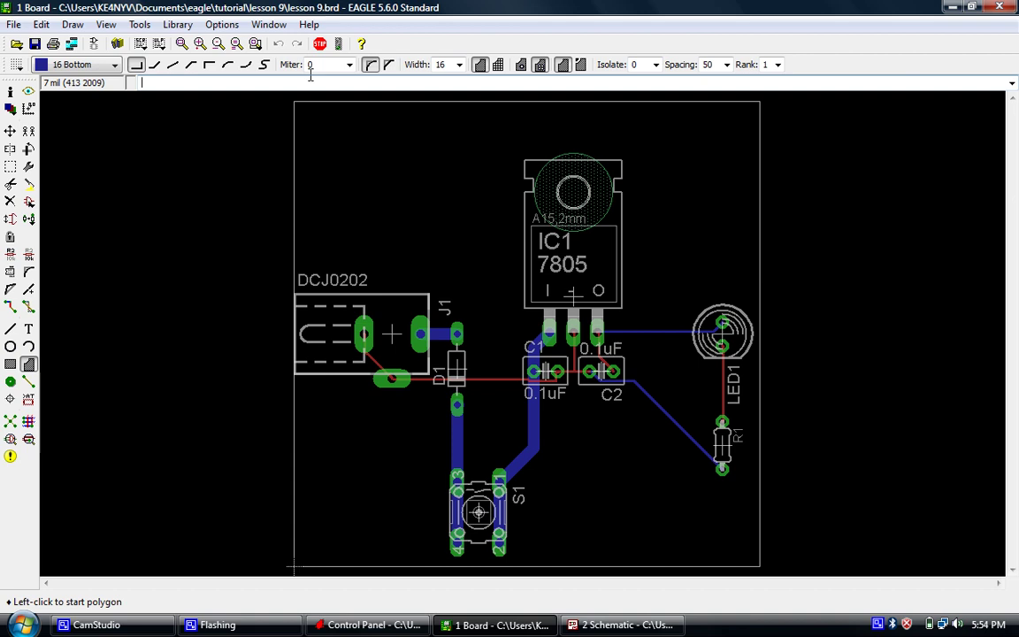
# Put the polygon on layer 1 Top with width 10 and isolation 12
pyautogui.click(111, 65)
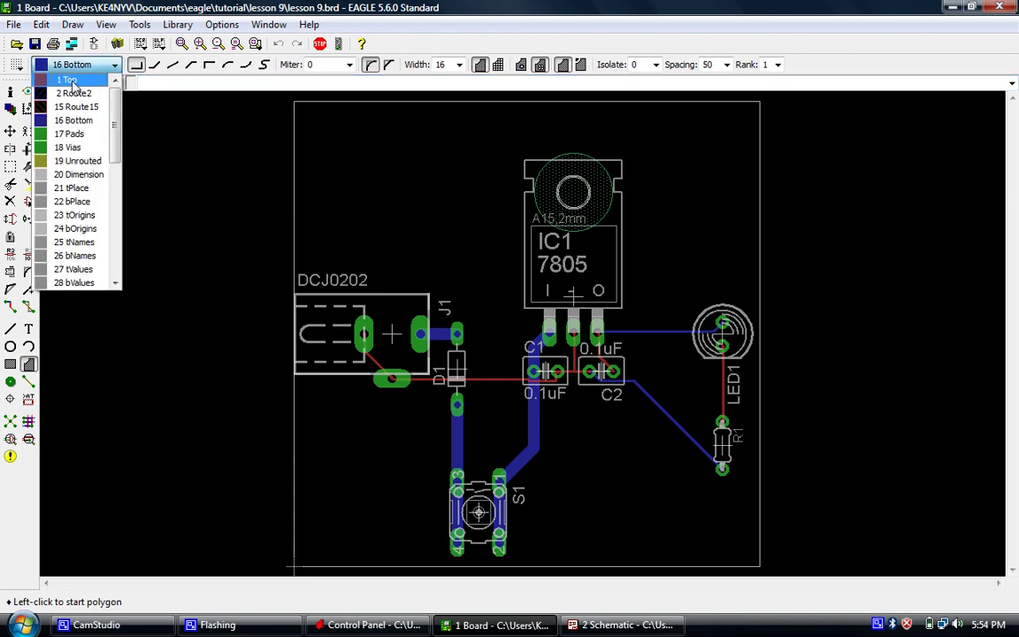
pyautogui.click(71, 80)
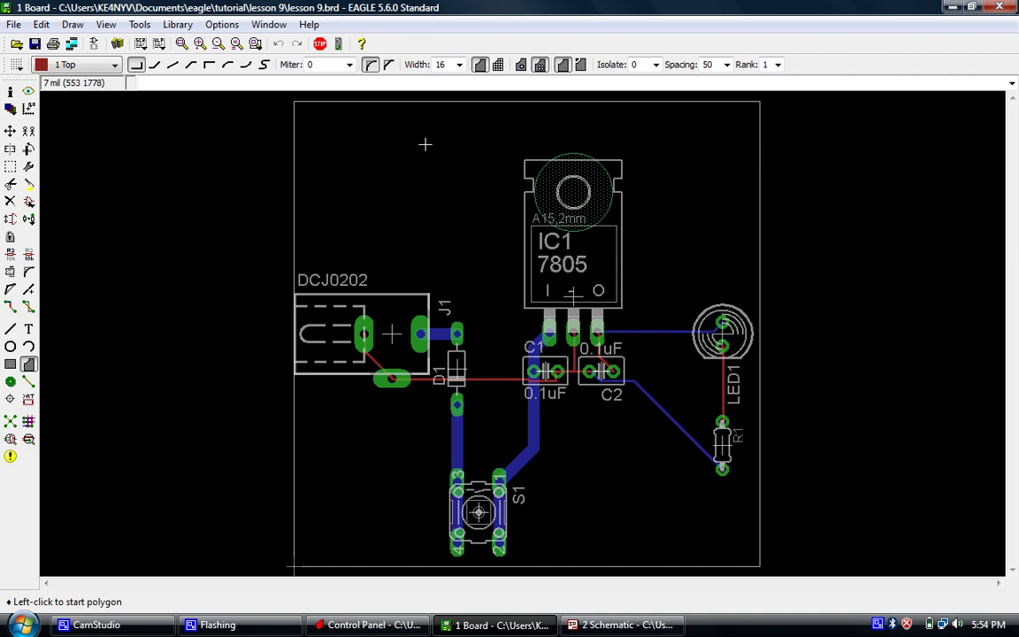
pyautogui.click(459, 65)
pyautogui.click(449, 90)
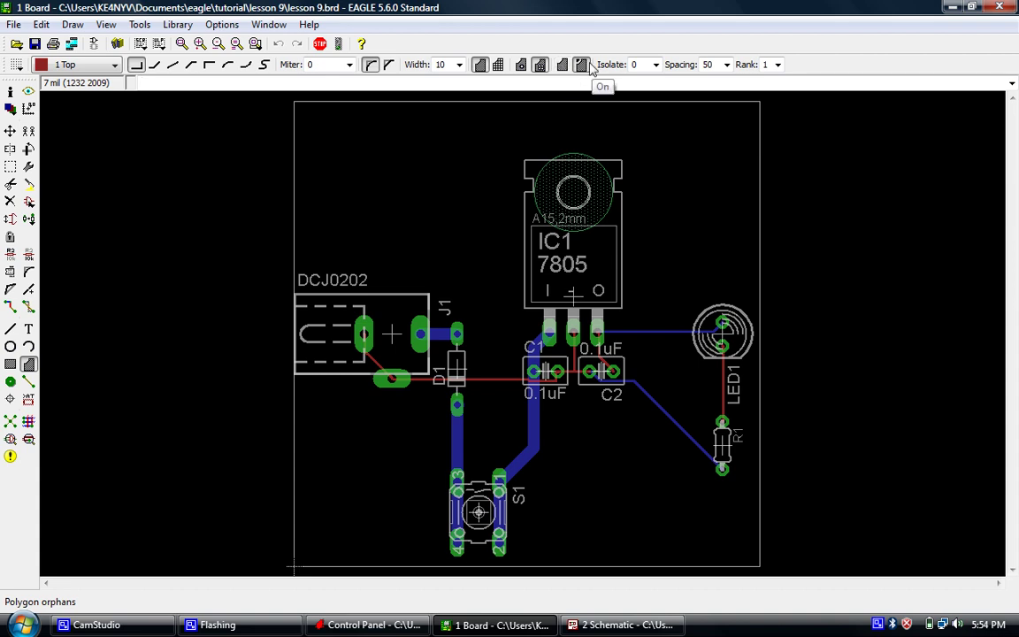
pyautogui.click(655, 65)
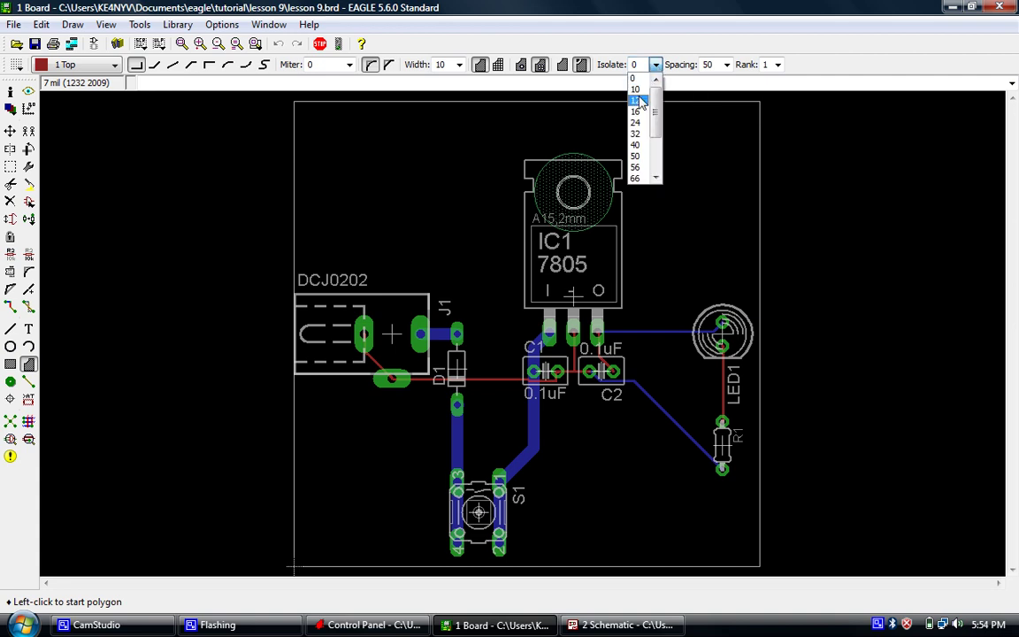
pyautogui.click(637, 100)
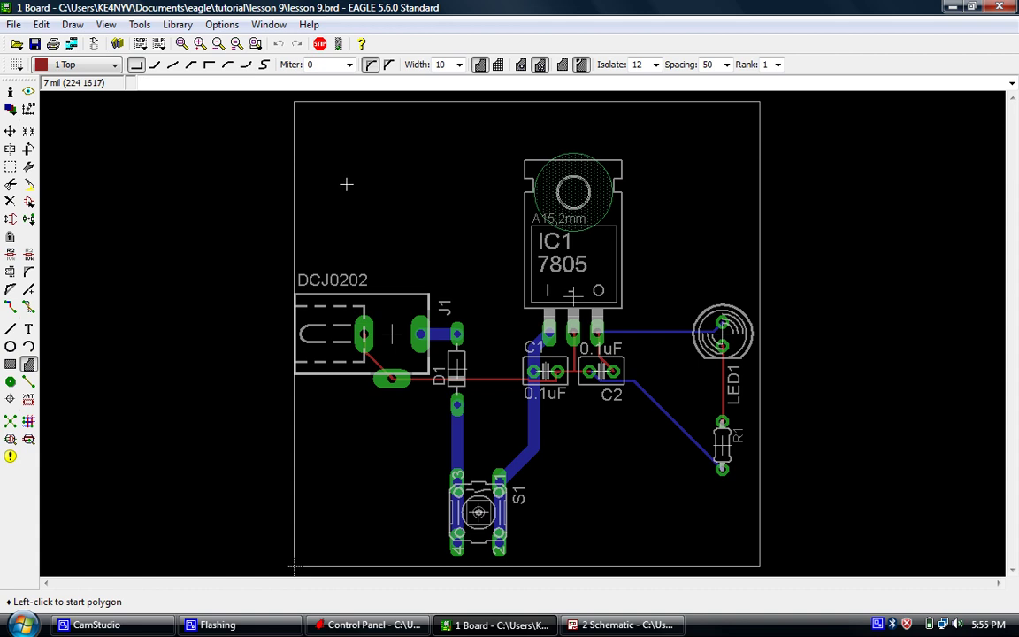
# Trace the top polygon from the board's top-left corner to the bottom-right and back, closing it
pyautogui.scroll(-1, 327, 253)
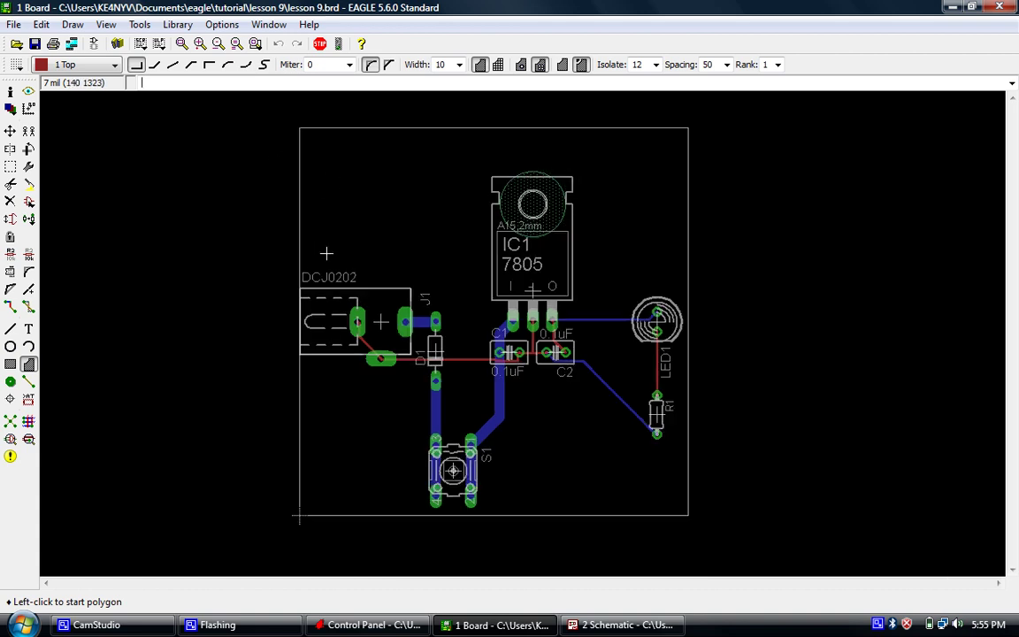
pyautogui.scroll(5, 298, 124)
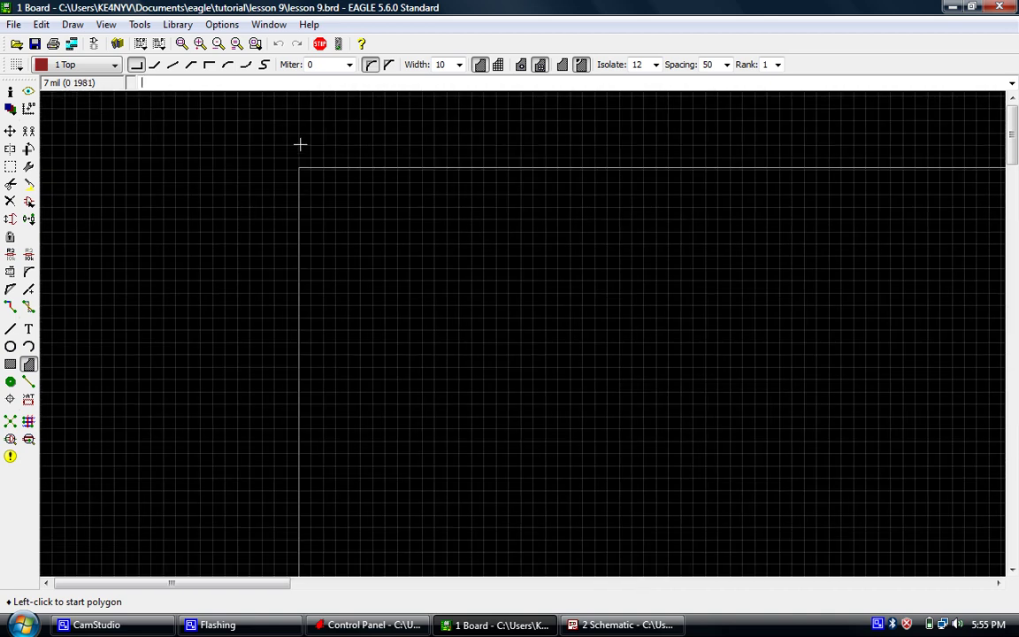
pyautogui.scroll(1, 300, 144)
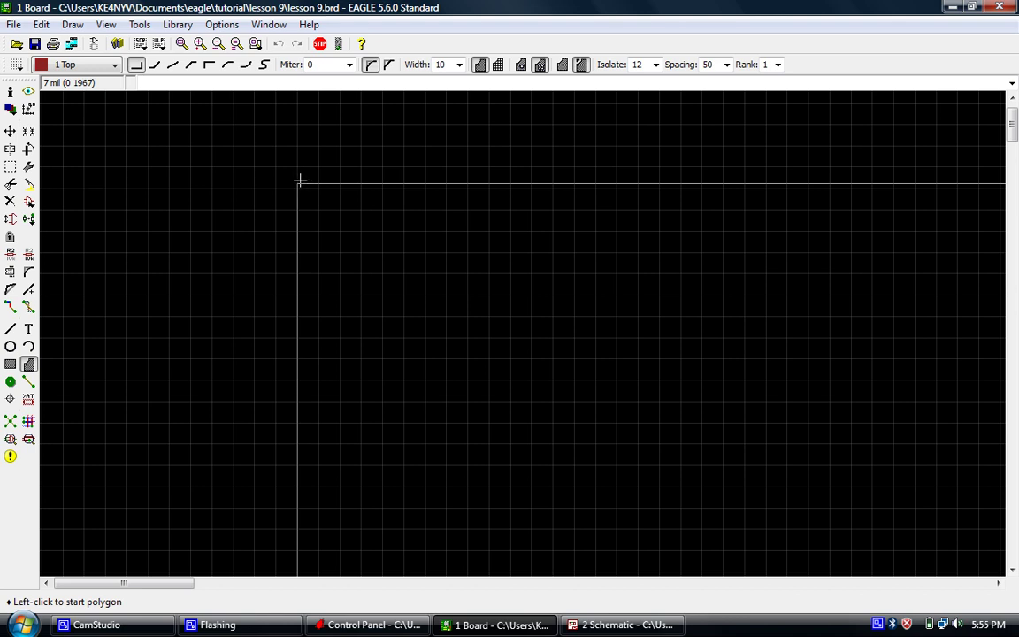
pyautogui.scroll(-5, 299, 180)
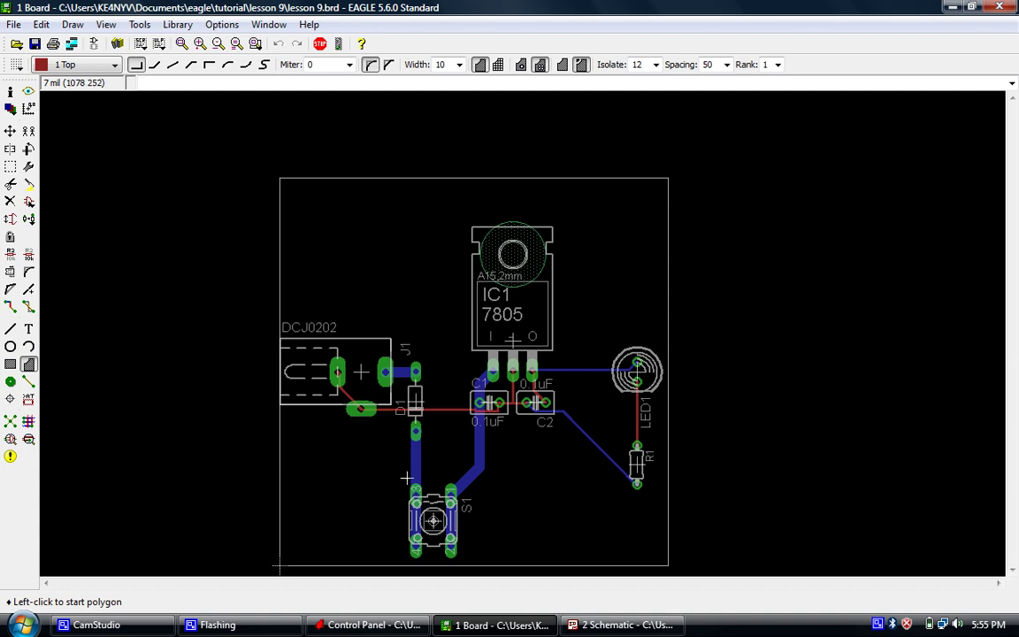
pyautogui.scroll(6, 275, 164)
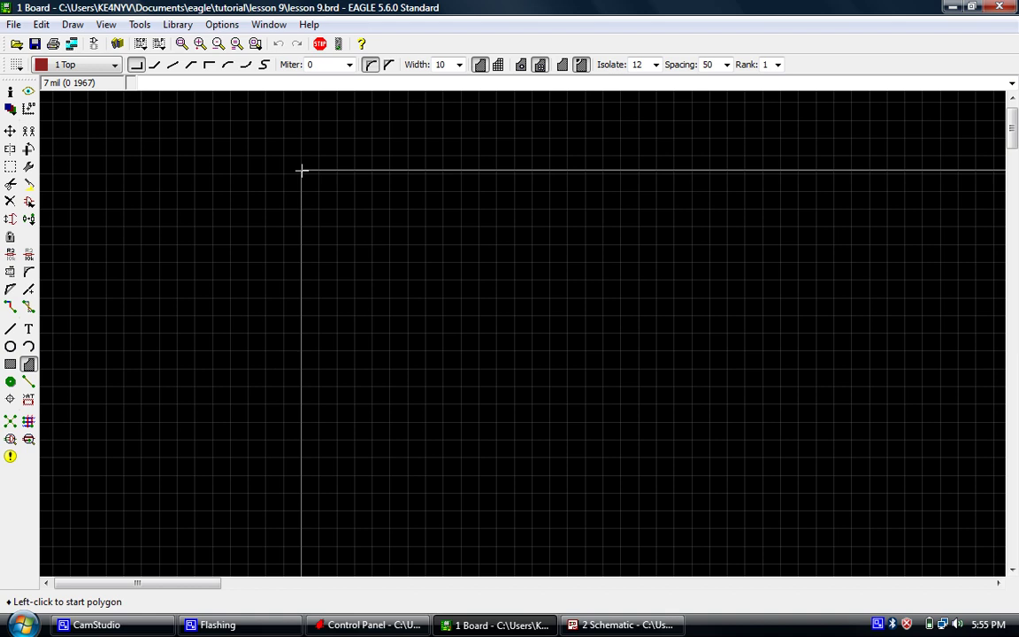
pyautogui.click(301, 171)
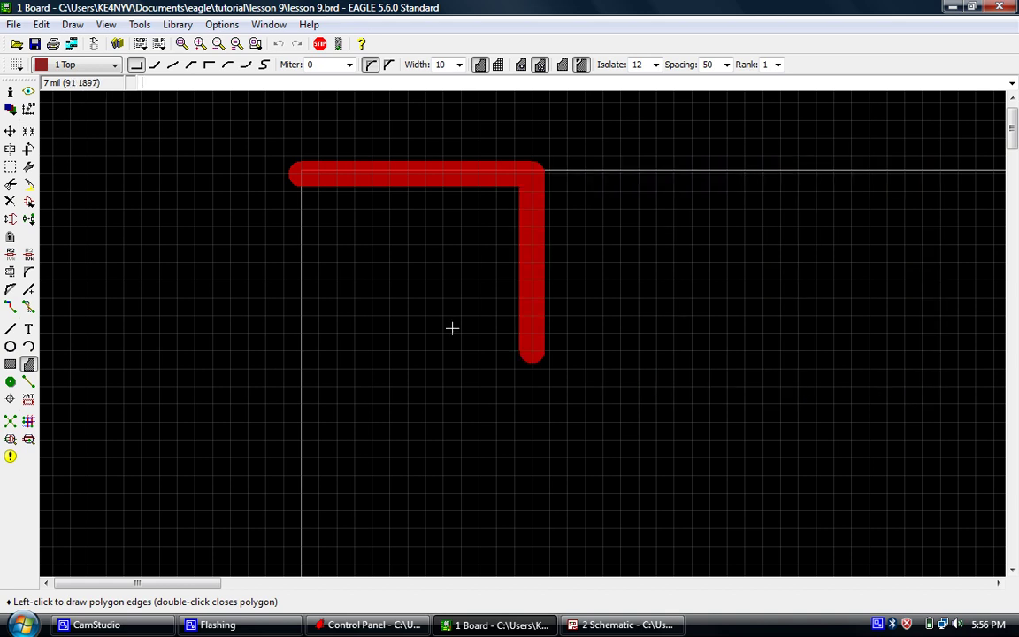
pyautogui.scroll(-5, 452, 328)
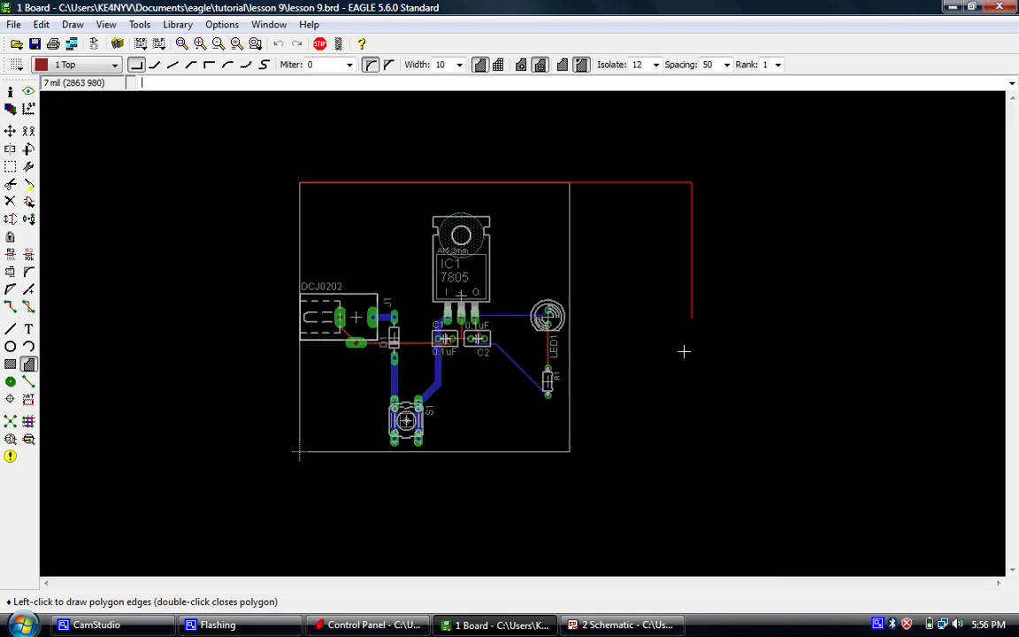
pyautogui.scroll(8, 578, 466)
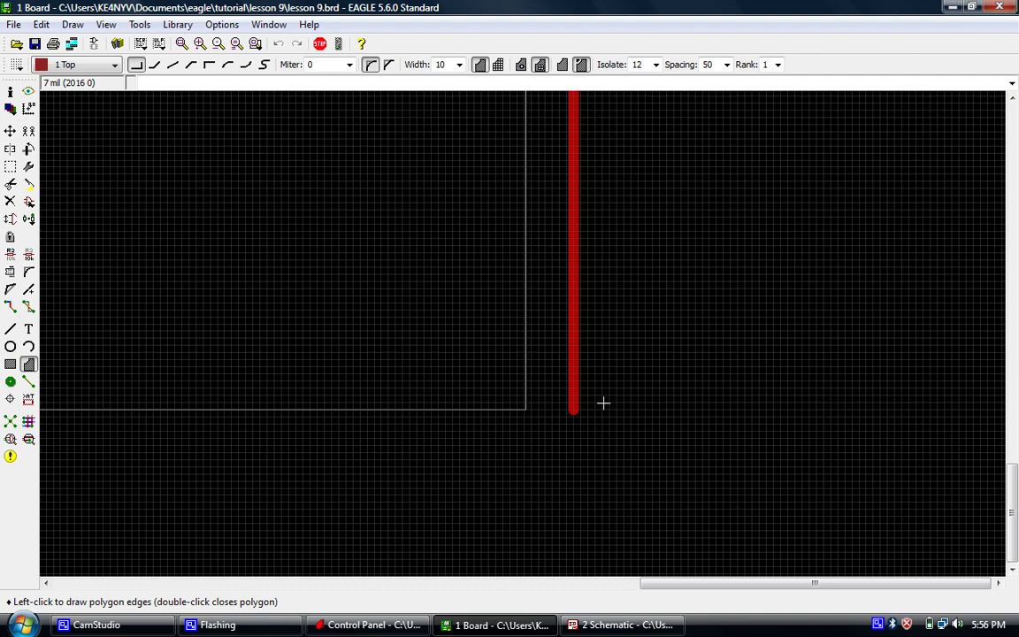
pyautogui.scroll(3, 602, 403)
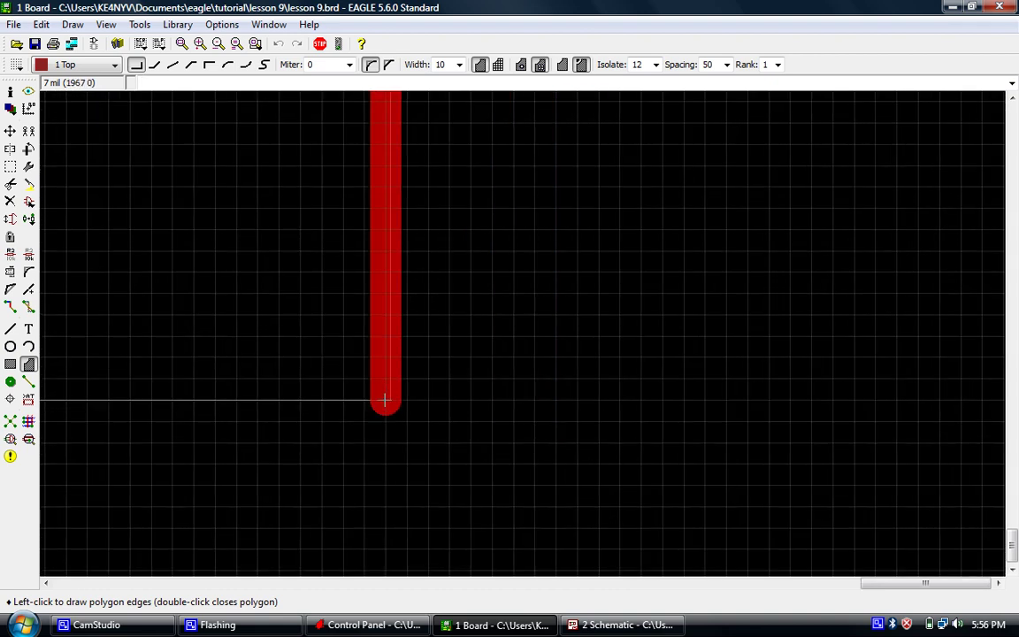
pyautogui.click(385, 400)
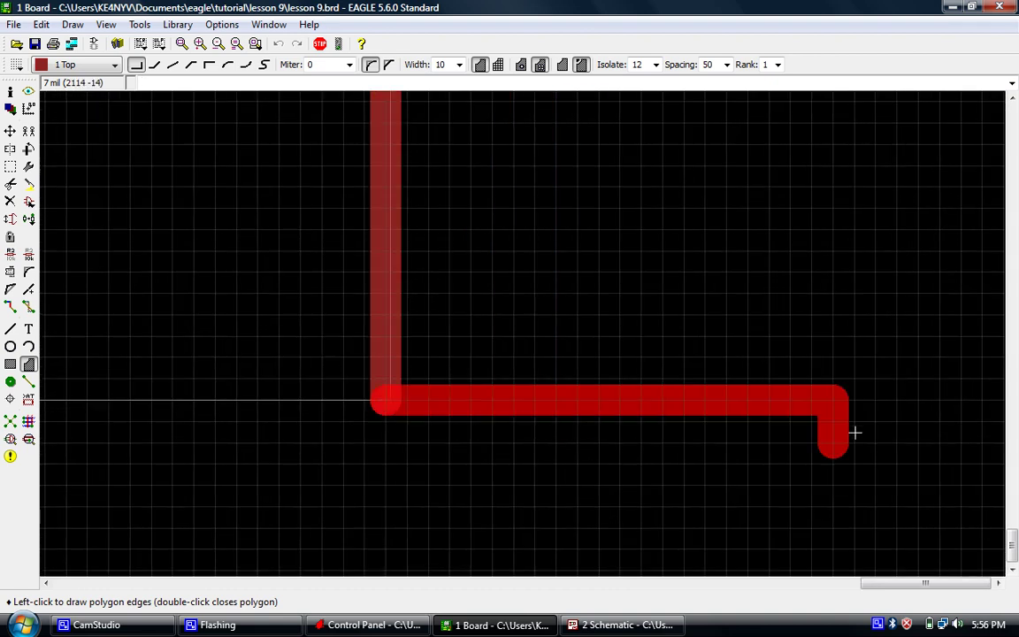
pyautogui.scroll(-5, 876, 429)
pyautogui.scroll(-5, 865, 465)
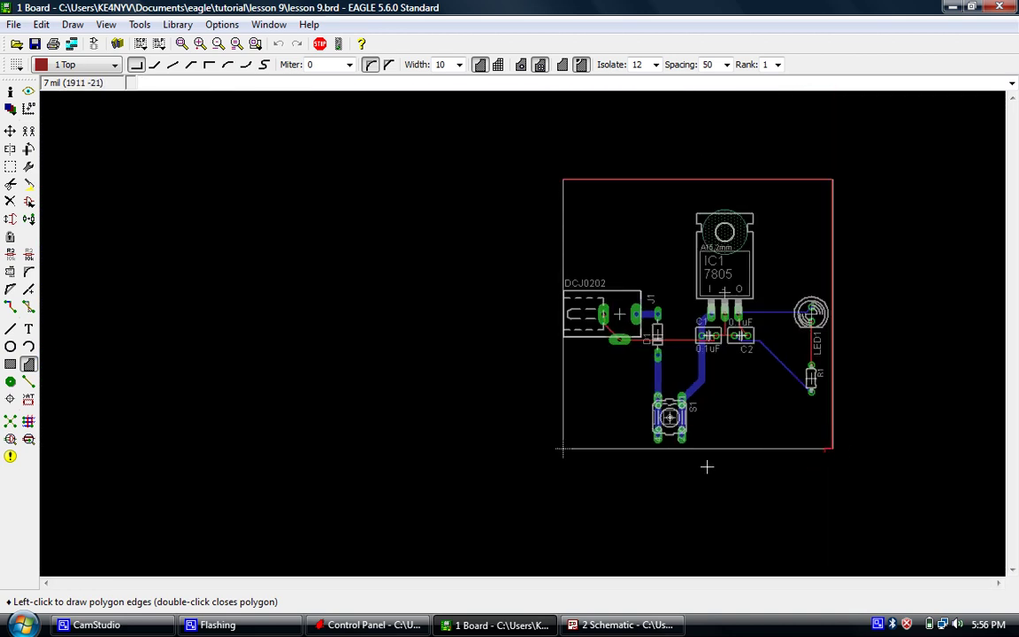
pyautogui.scroll(5, 562, 159)
pyautogui.scroll(8, 584, 256)
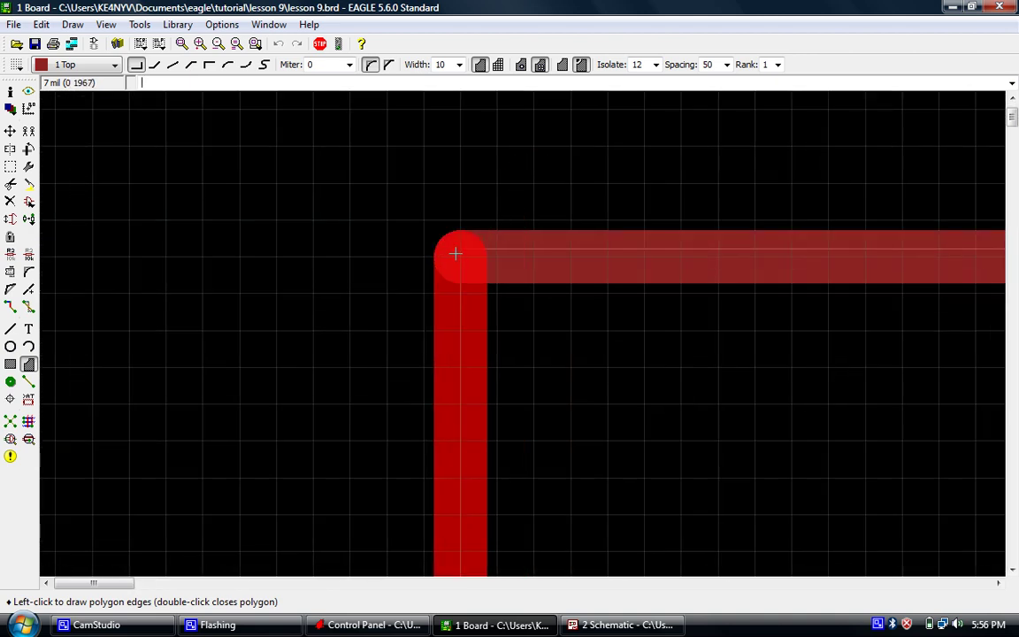
pyautogui.click(455, 252)
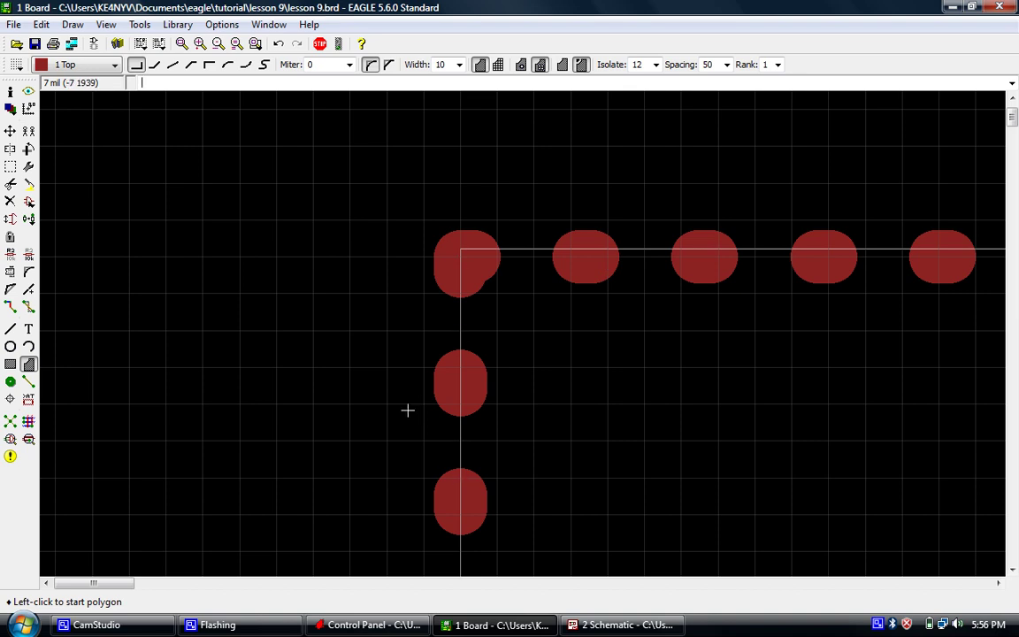
# Rename the new top-layer polygon from N$5 to GND
pyautogui.click(11, 255)
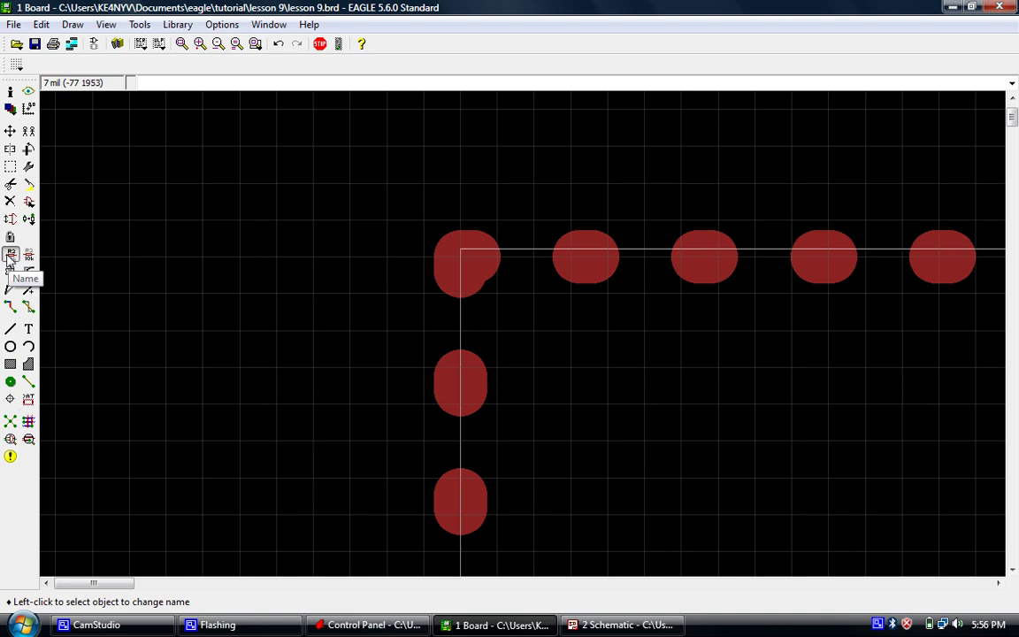
pyautogui.click(447, 262)
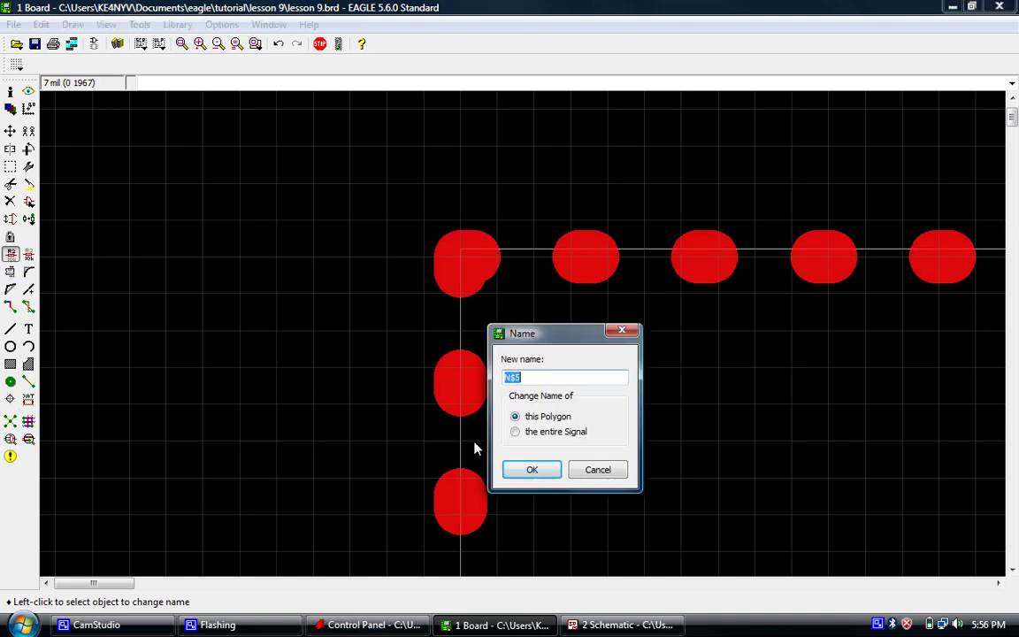
pyautogui.write('GND')
pyautogui.click(531, 470)
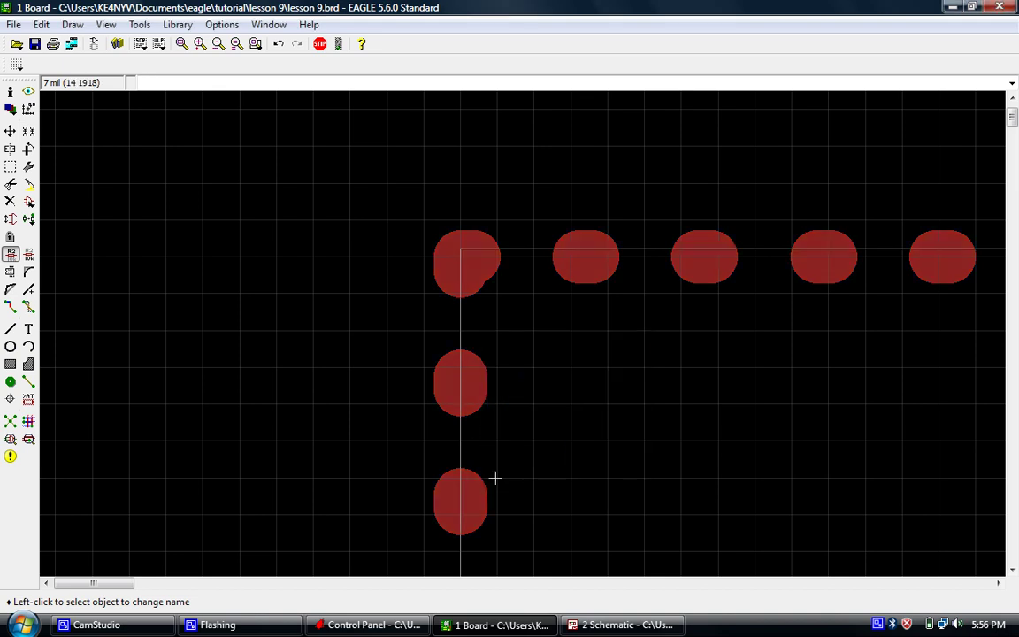
pyautogui.click(29, 363)
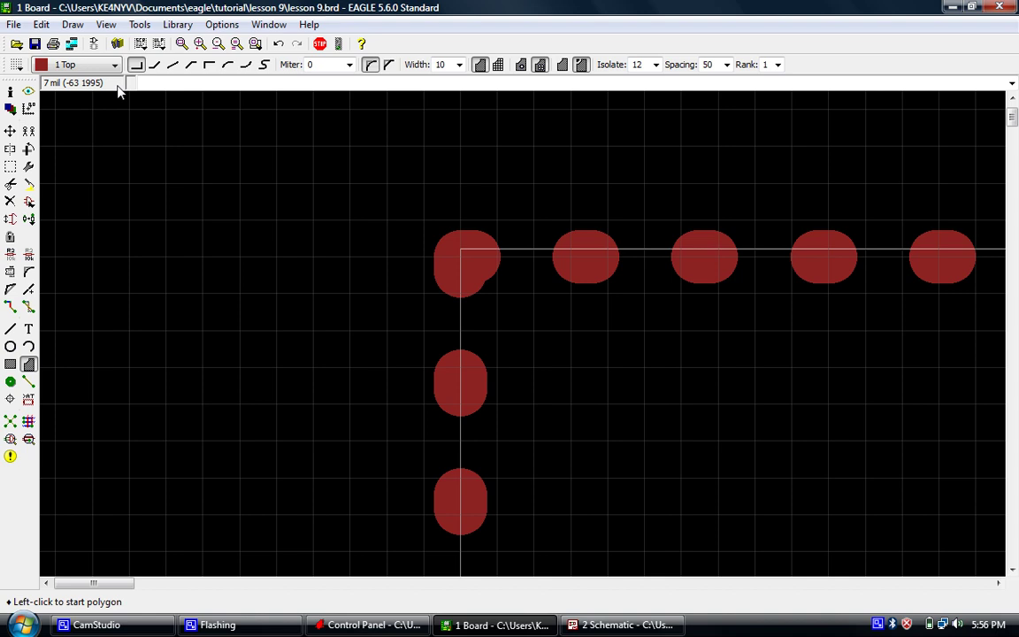
# On layer 16 Bottom, trace a polygon from the board's top-left to bottom-right corner and close it
pyautogui.click(113, 65)
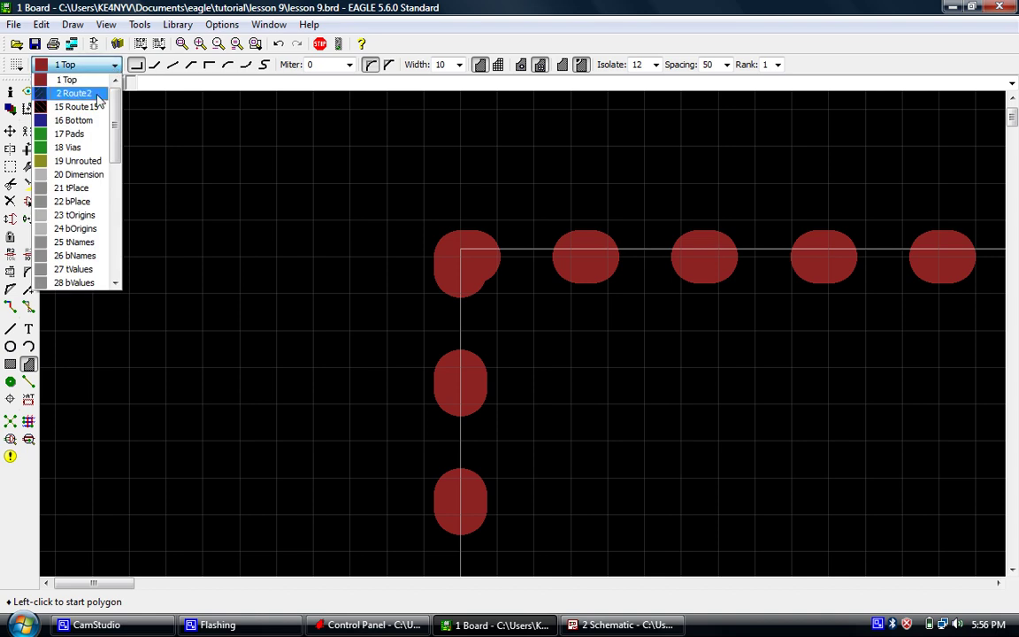
pyautogui.click(89, 121)
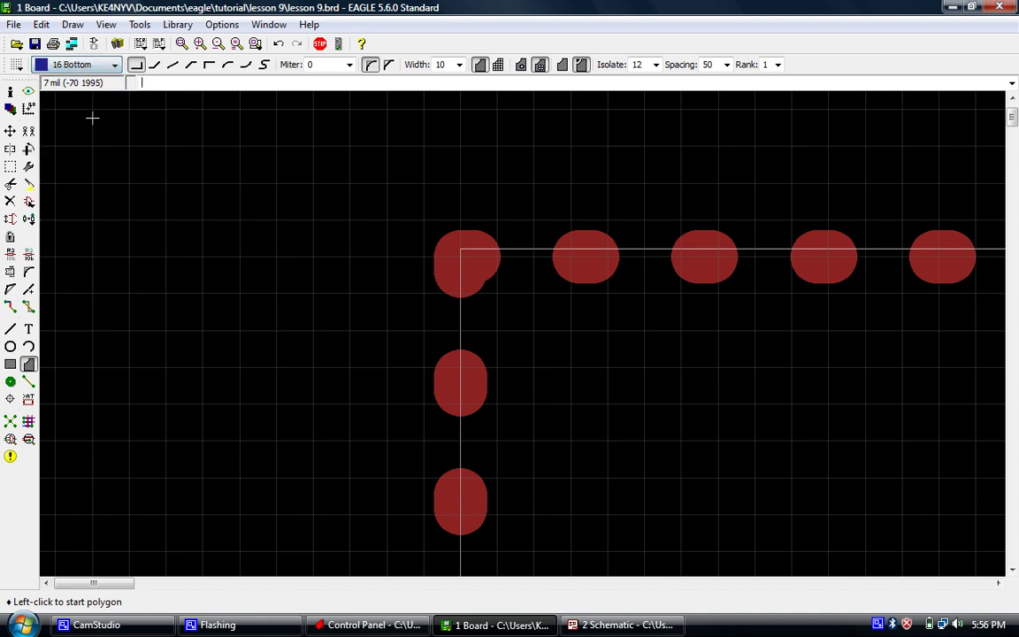
pyautogui.click(461, 256)
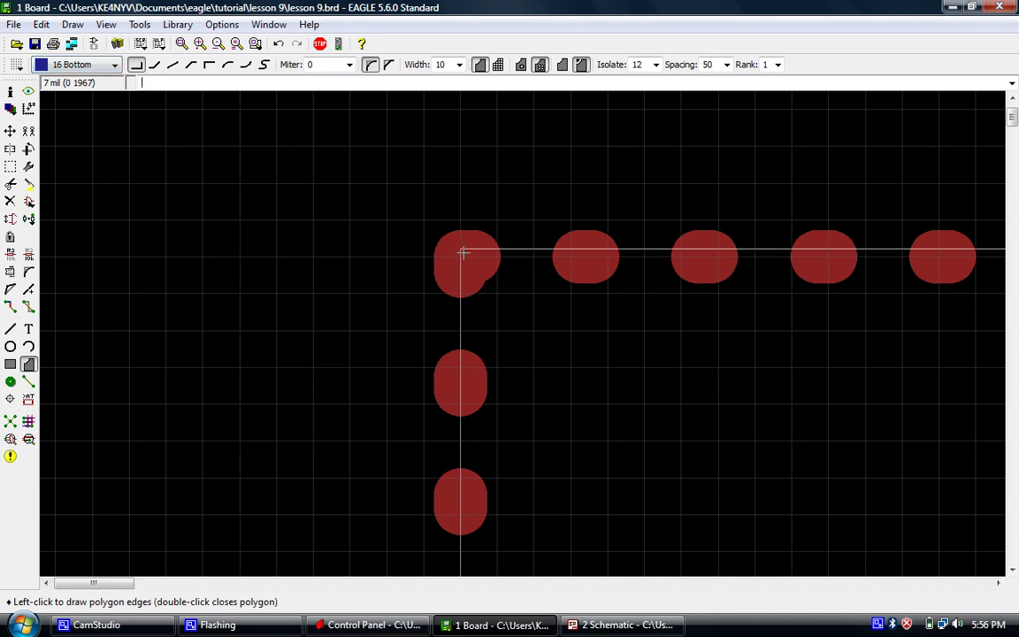
pyautogui.scroll(-3, 300, 221)
pyautogui.scroll(-5, 258, 202)
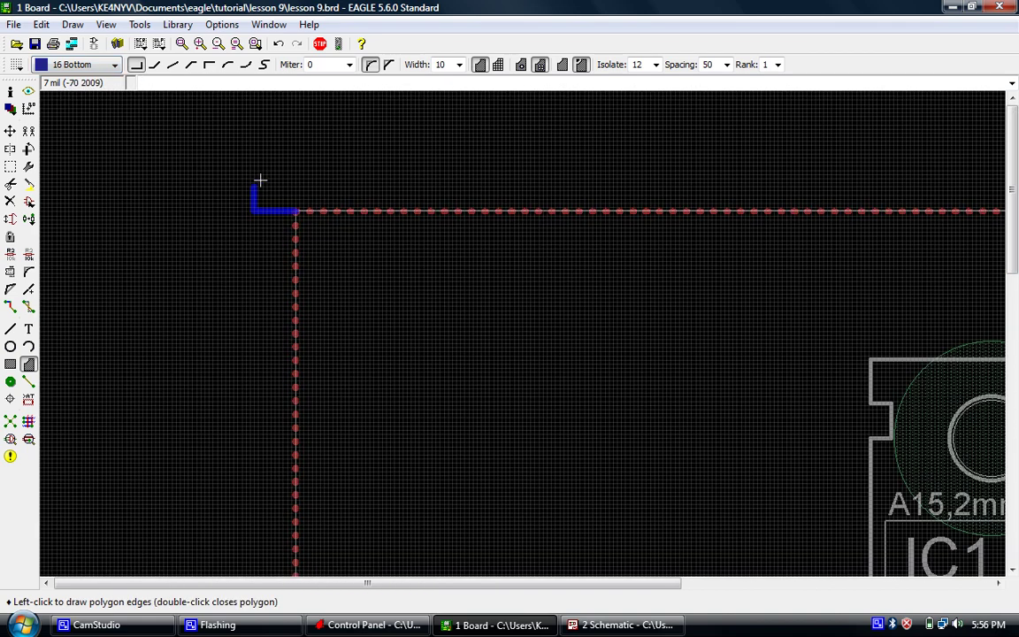
pyautogui.scroll(-2, 625, 346)
pyautogui.scroll(2, 533, 459)
pyautogui.scroll(4, 532, 459)
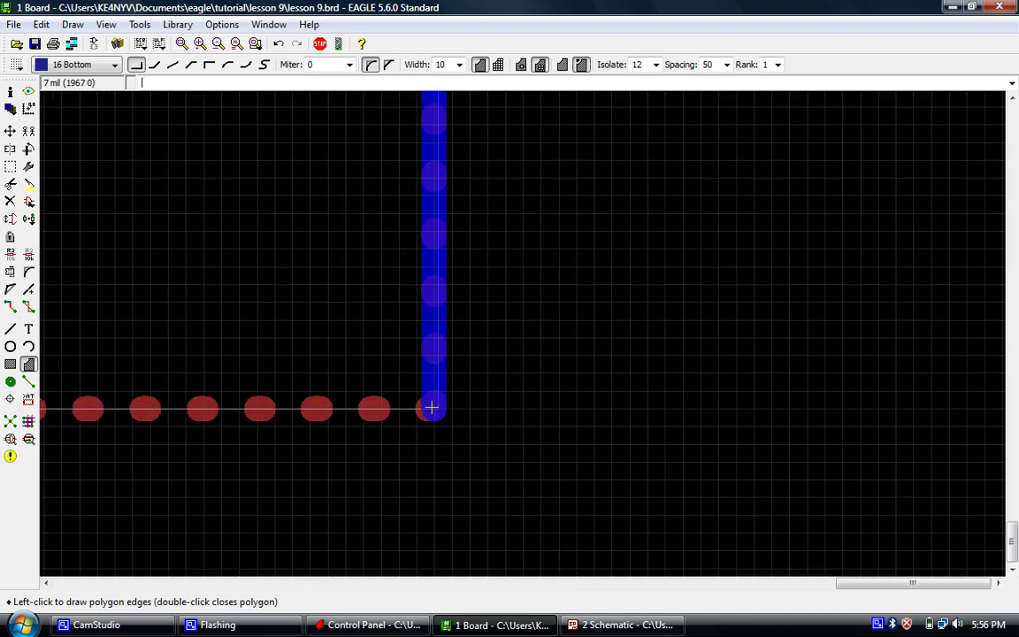
pyautogui.click(431, 407)
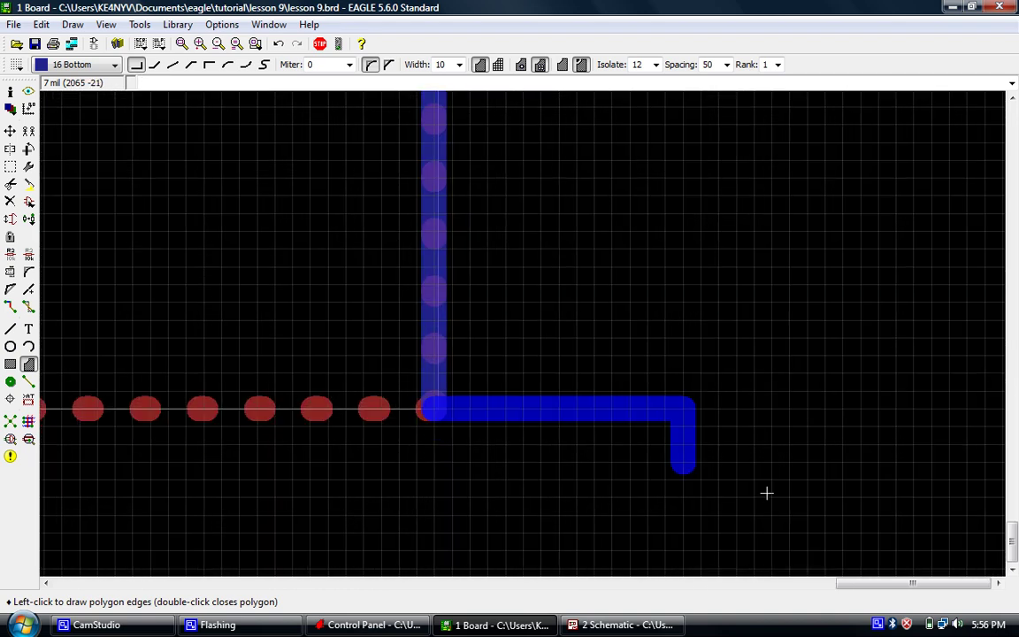
pyautogui.scroll(-5, 830, 485)
pyautogui.scroll(-3, 796, 522)
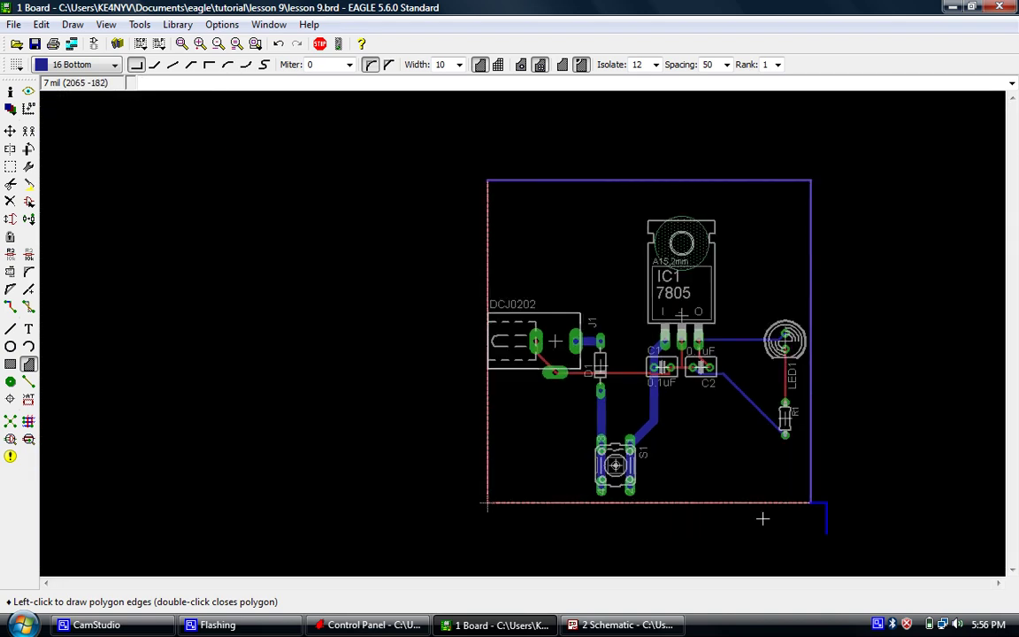
pyautogui.scroll(7, 558, 235)
pyautogui.scroll(6, 581, 228)
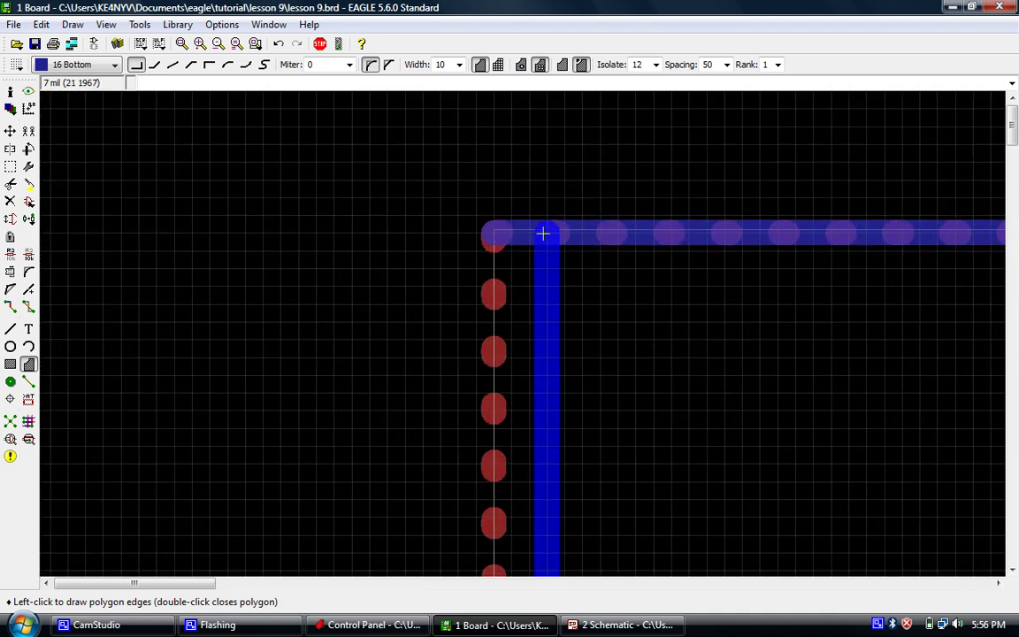
pyautogui.doubleClick(455, 239)
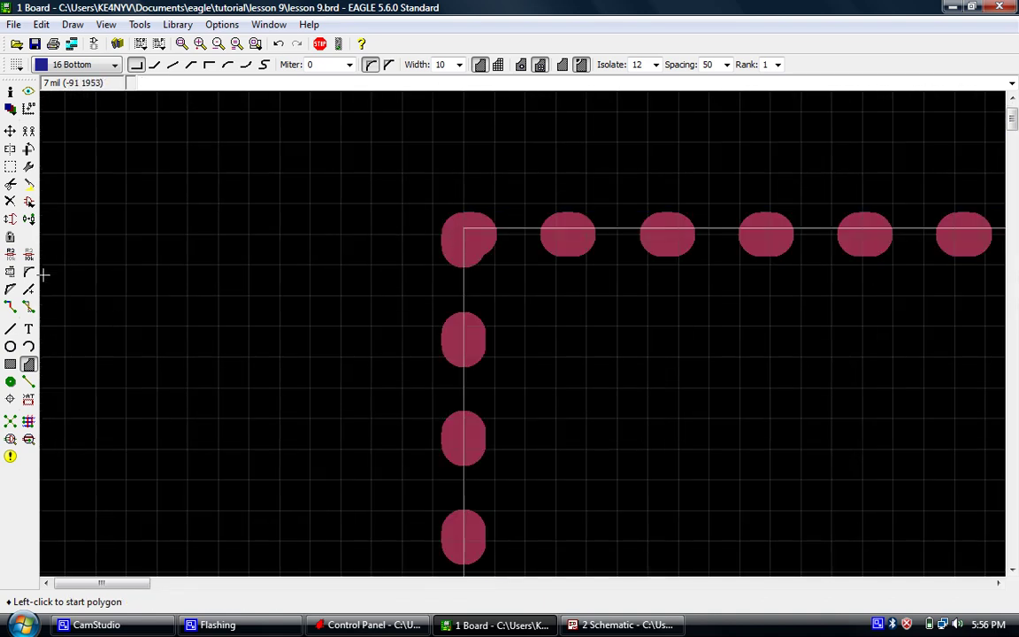
# Rename the bottom polygon from N$5 to GND and zoom to fit the whole board
pyautogui.click(11, 255)
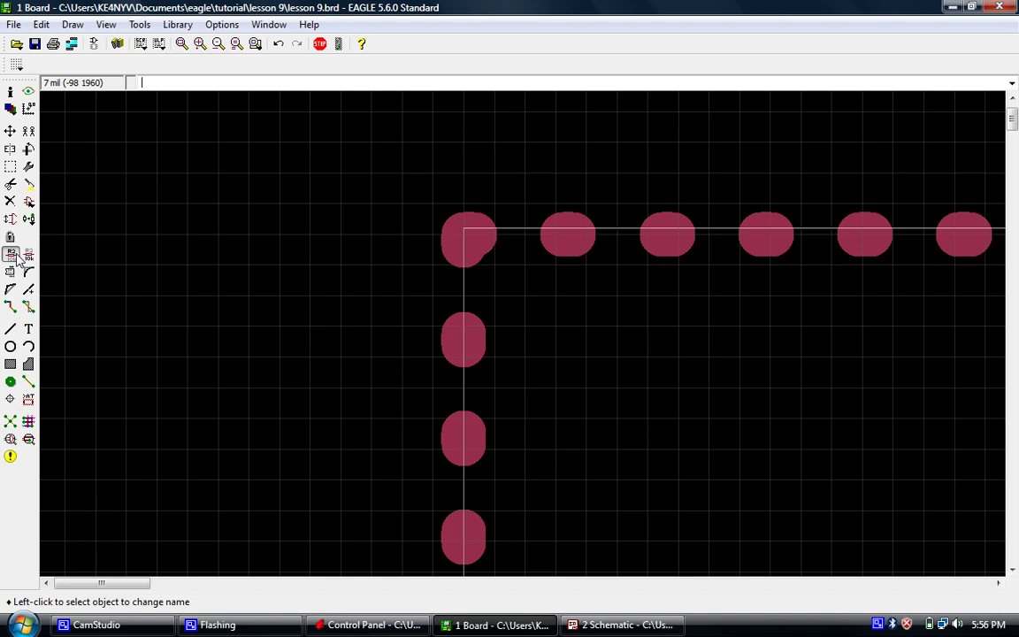
pyautogui.click(451, 239)
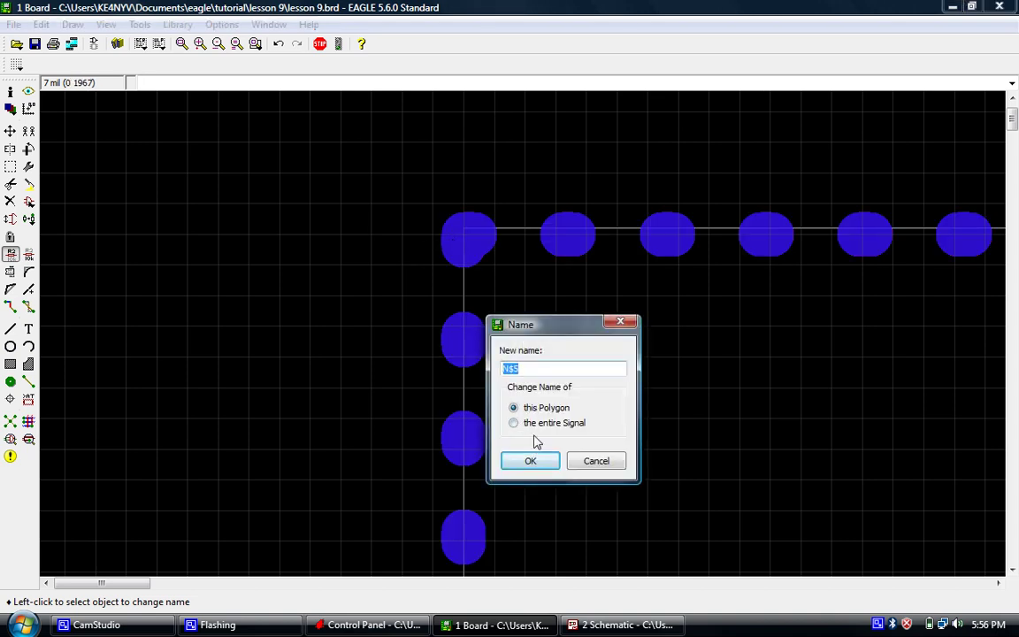
pyautogui.write('GND')
pyautogui.click(530, 462)
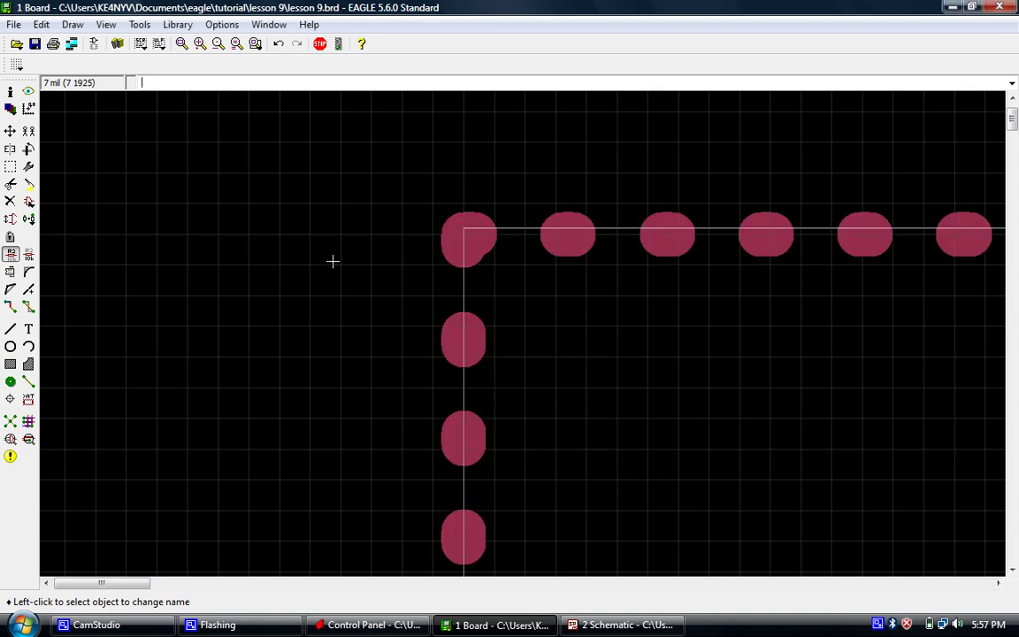
pyautogui.click(182, 44)
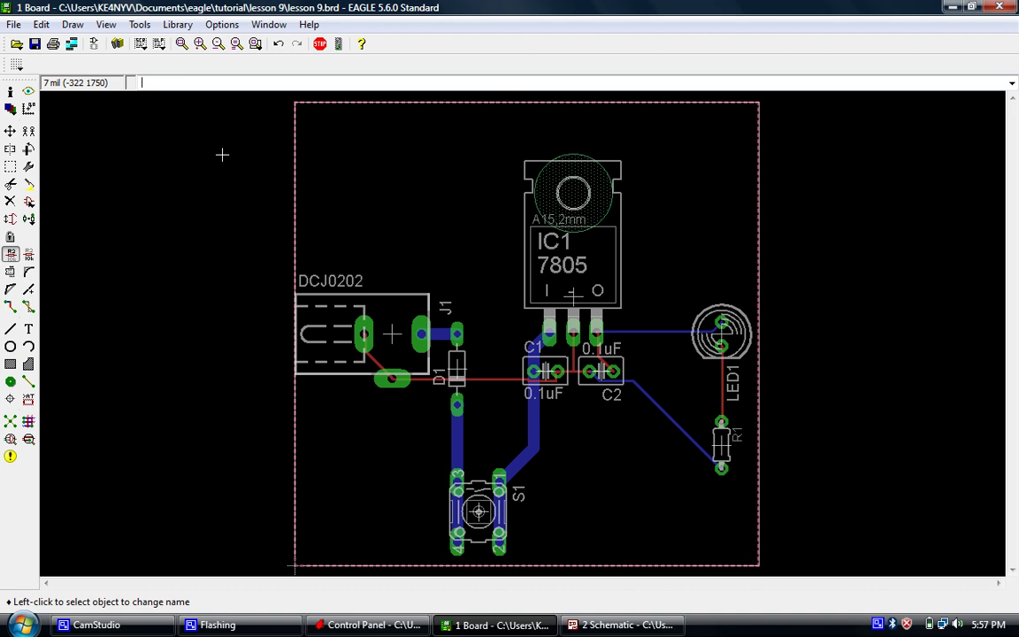
# Run Ratsnest to flood both GND polygons with copper across the board
pyautogui.click(11, 424)
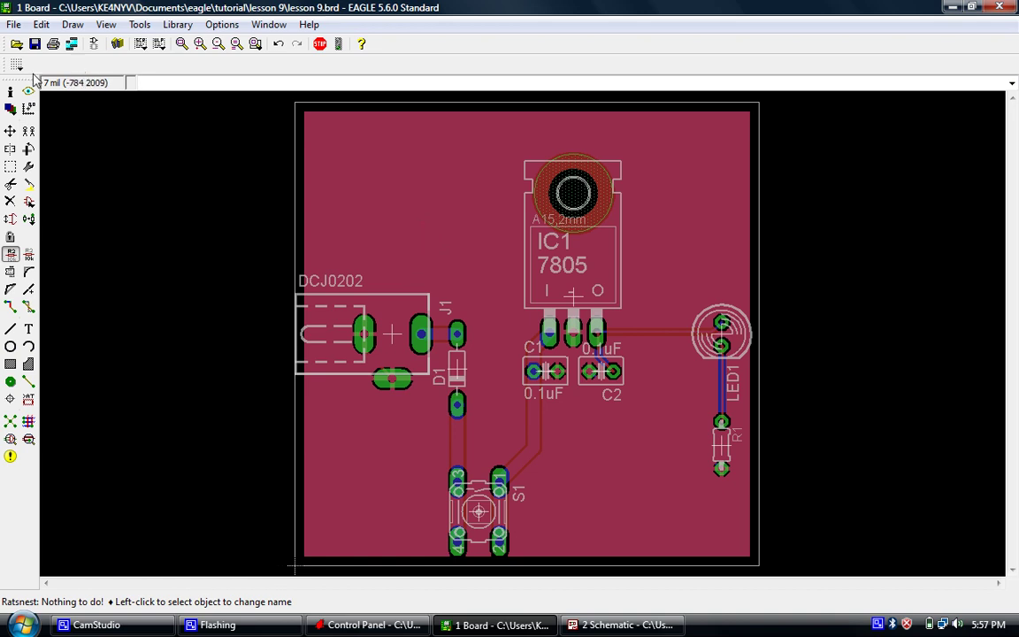
pyautogui.click(17, 66)
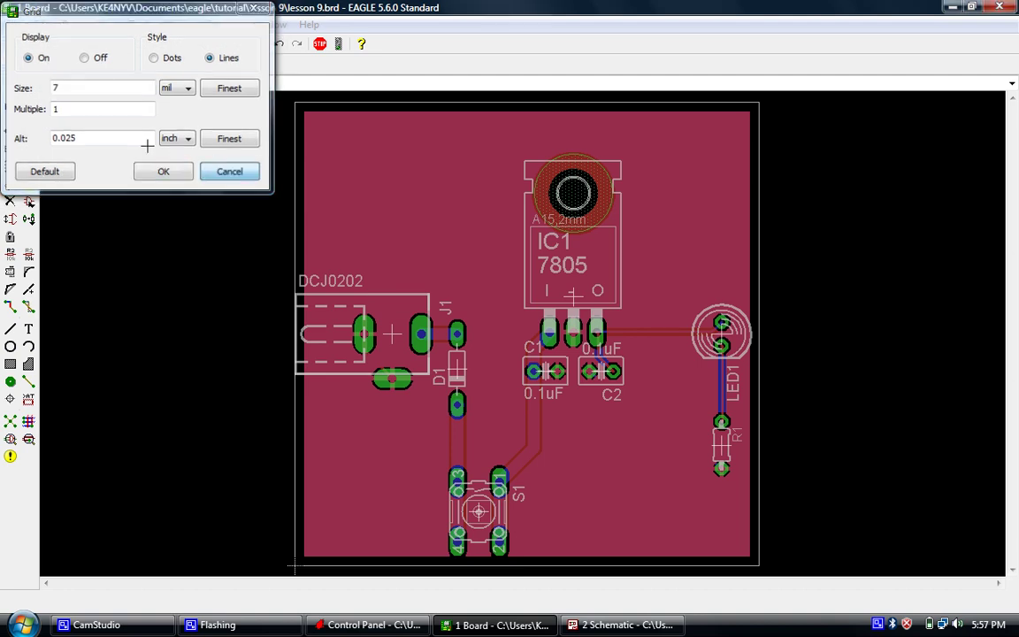
pyautogui.click(226, 169)
pyautogui.click(11, 108)
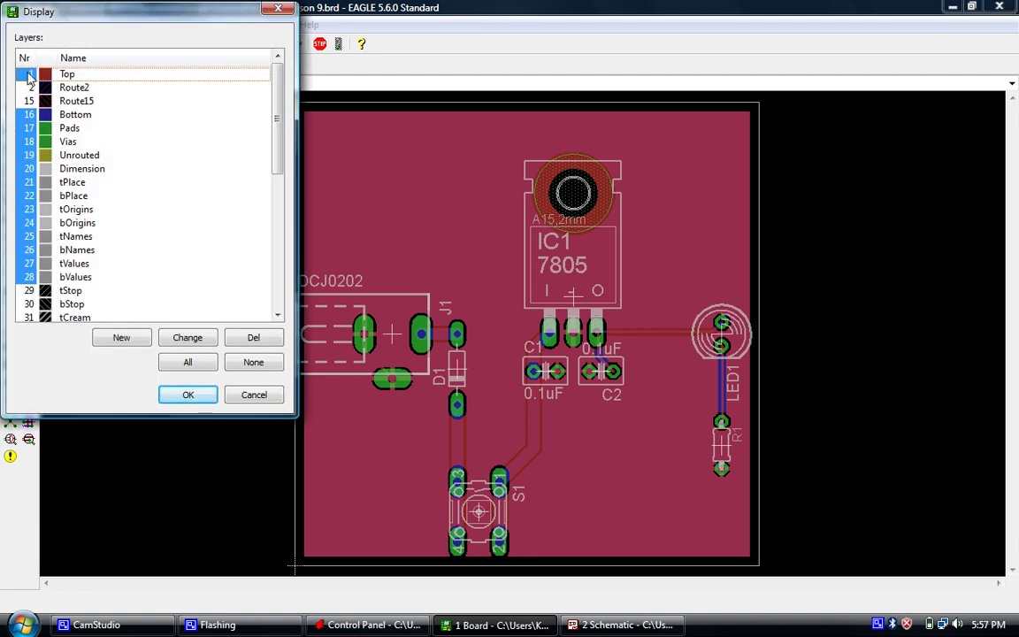
pyautogui.click(188, 395)
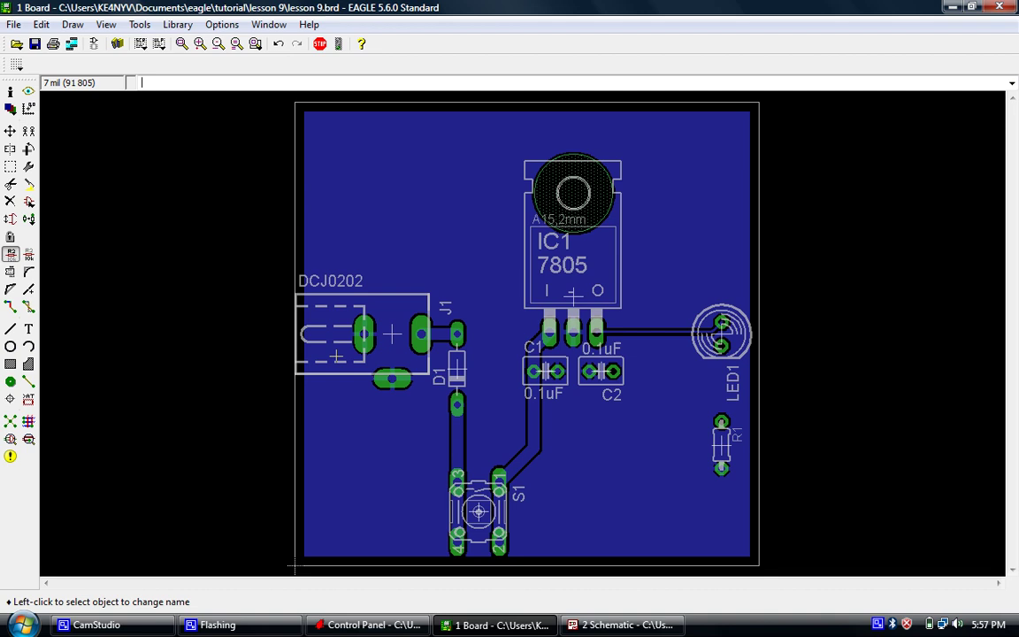
pyautogui.click(10, 107)
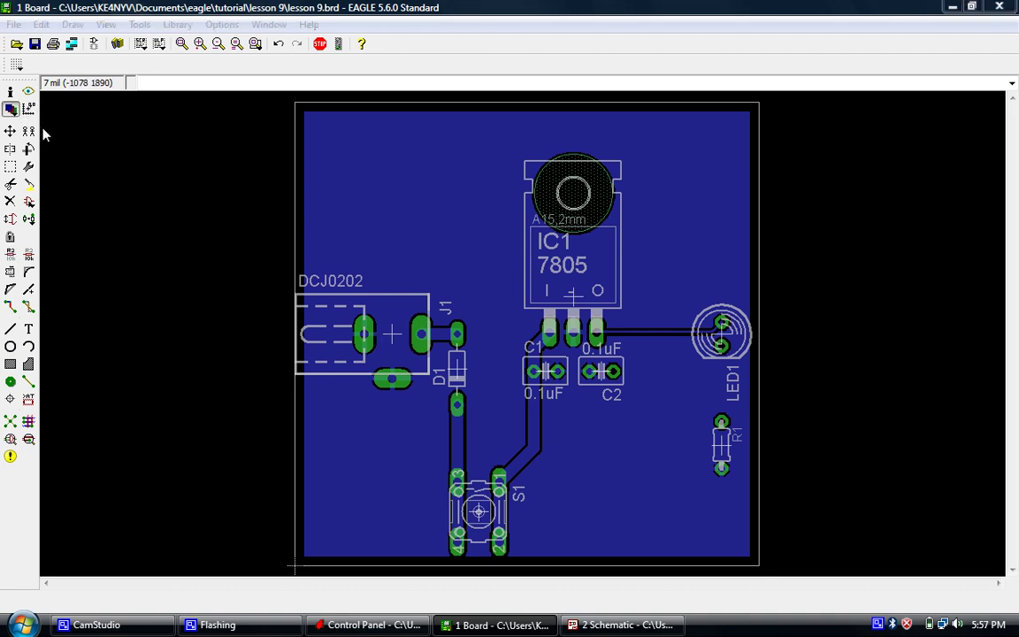
pyautogui.click(29, 115)
pyautogui.click(29, 73)
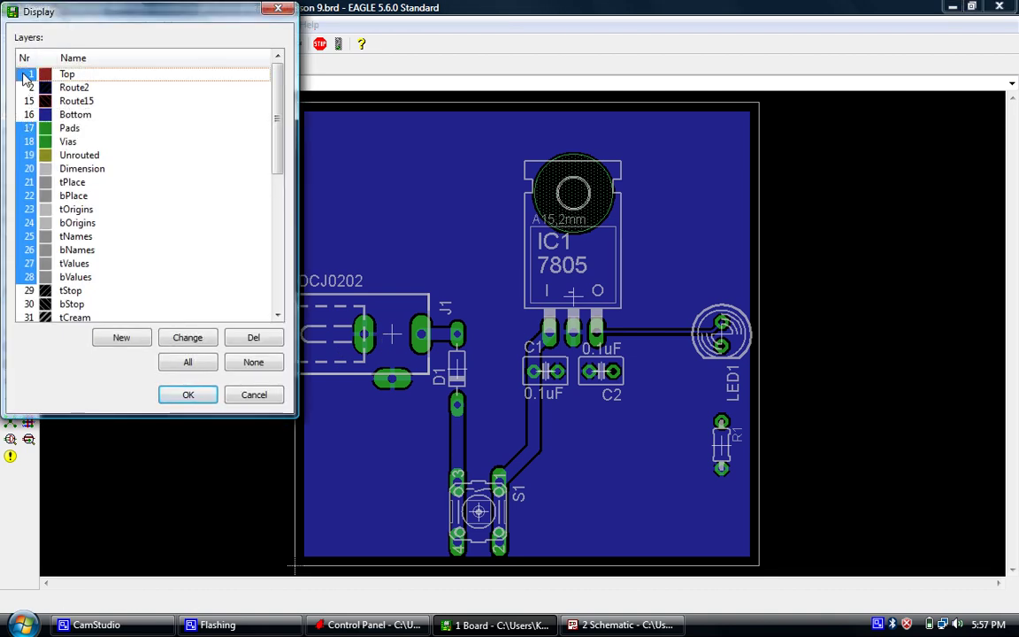
pyautogui.click(190, 397)
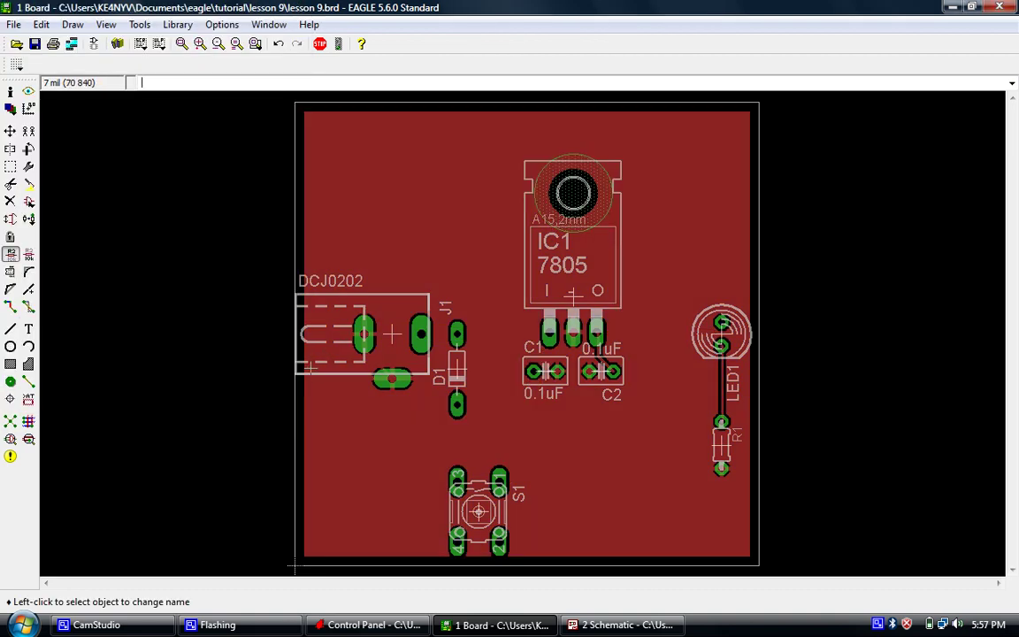
pyautogui.click(10, 108)
pyautogui.click(25, 114)
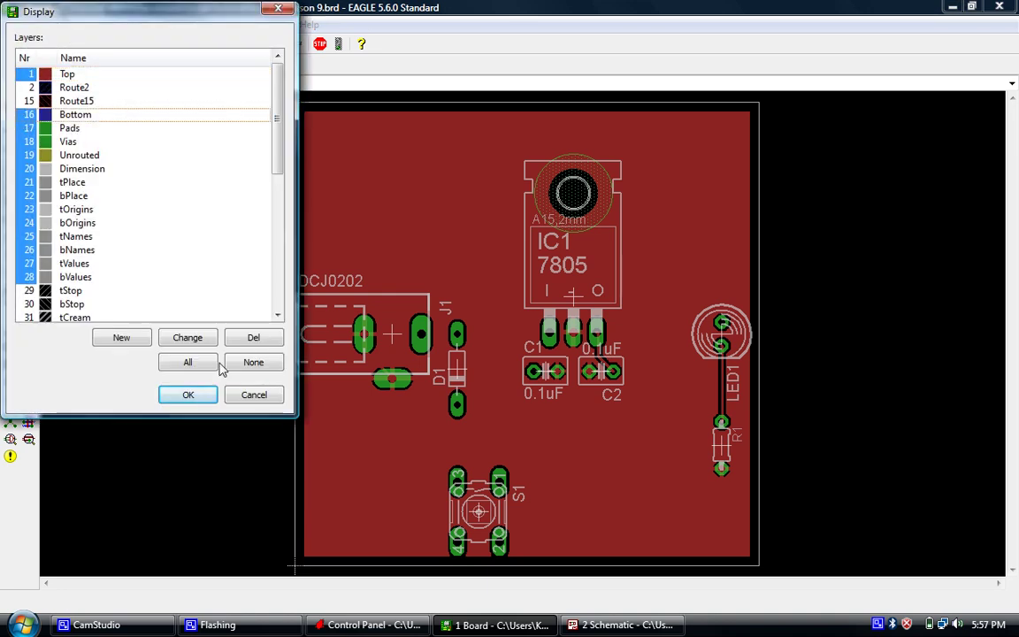
pyautogui.click(188, 395)
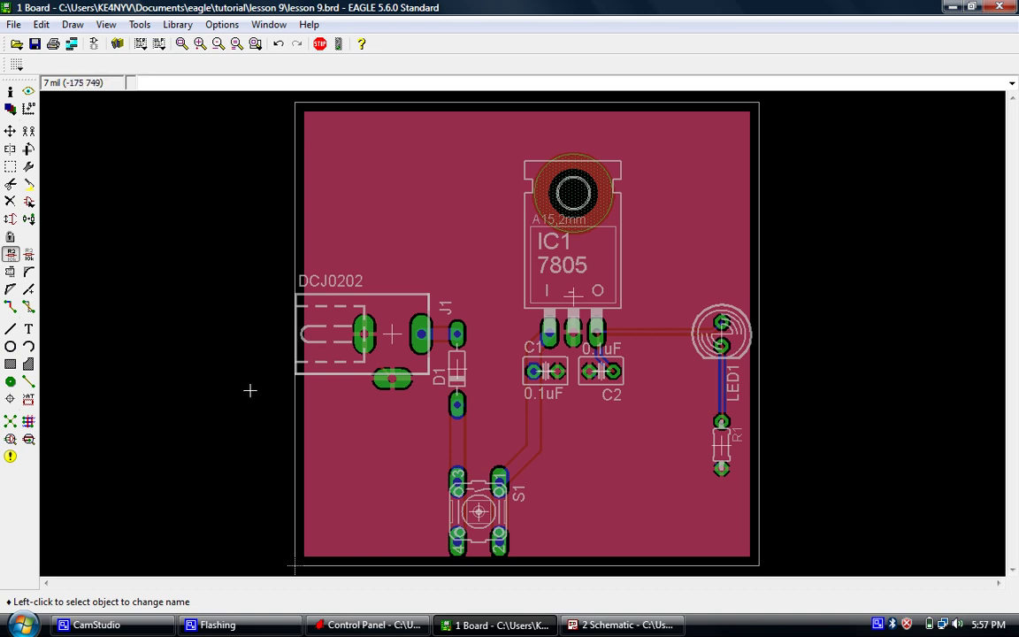
pyautogui.click(88, 625)
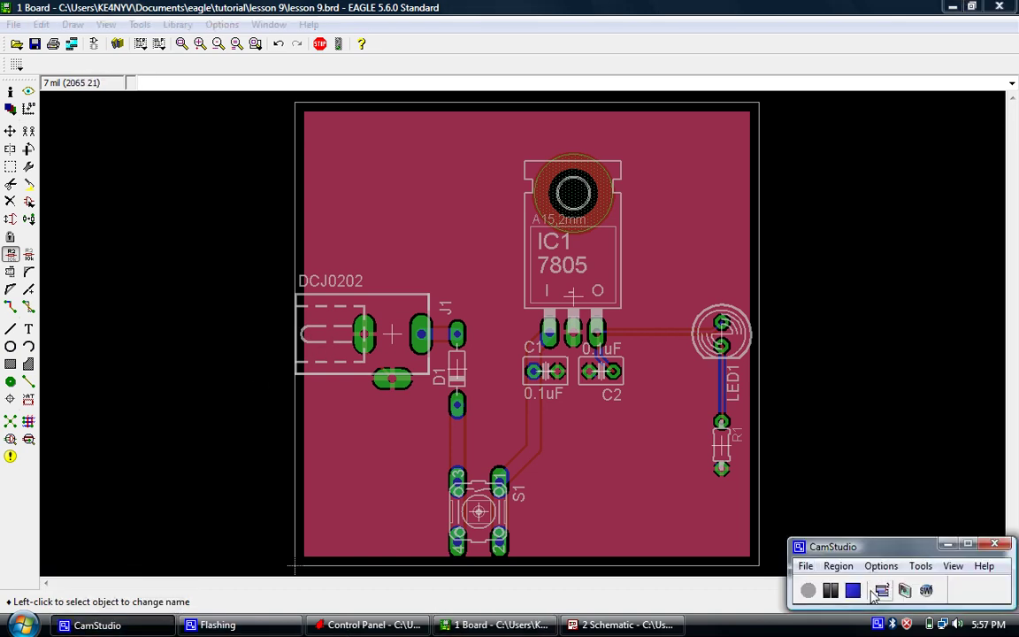